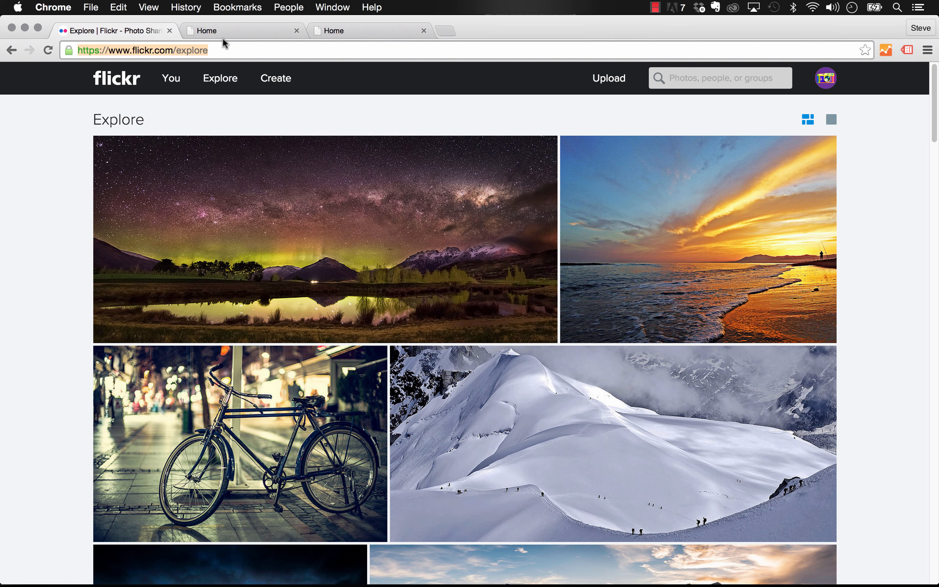
Step: Examine the thumbnail gallery demo by opening the #IMadeThis photo in the lightbox, browsing the following images and closing it
{"action": "left_click", "coordinate": [231, 28]}
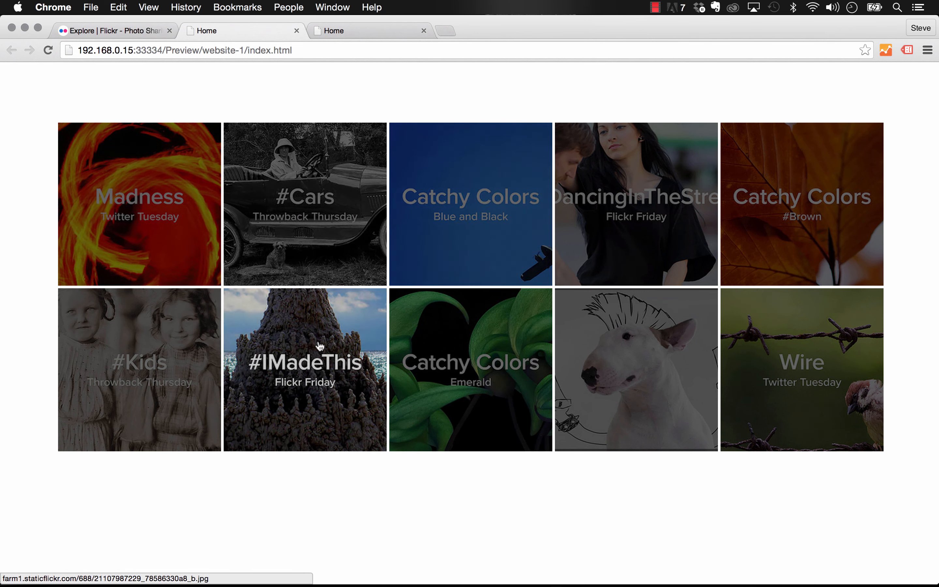
{"action": "left_click", "coordinate": [309, 335]}
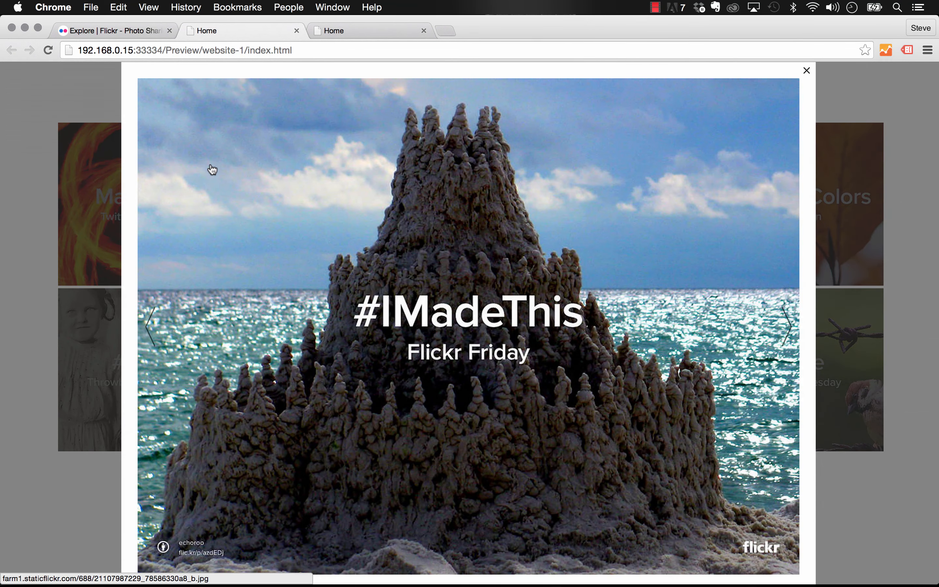
{"action": "left_click", "coordinate": [788, 331]}
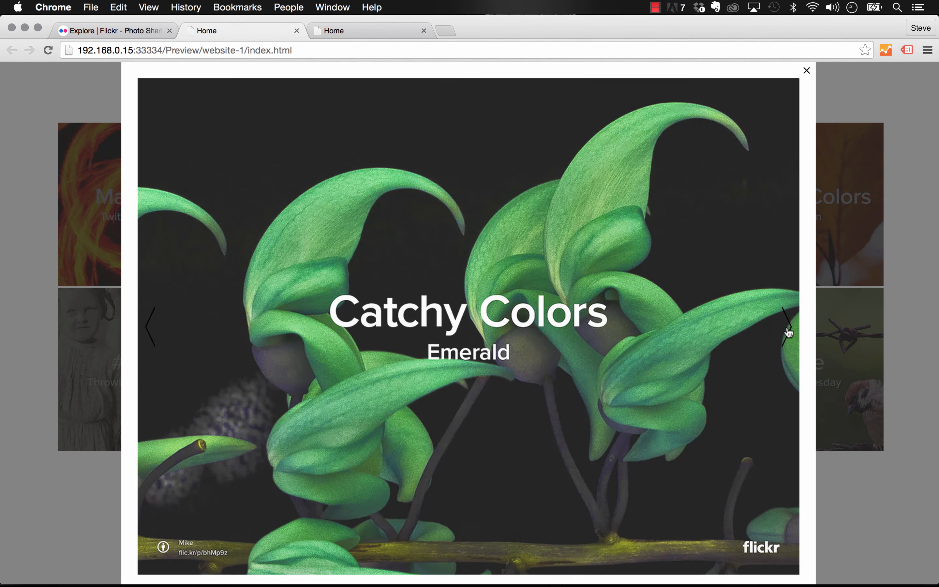
{"action": "left_click", "coordinate": [788, 331]}
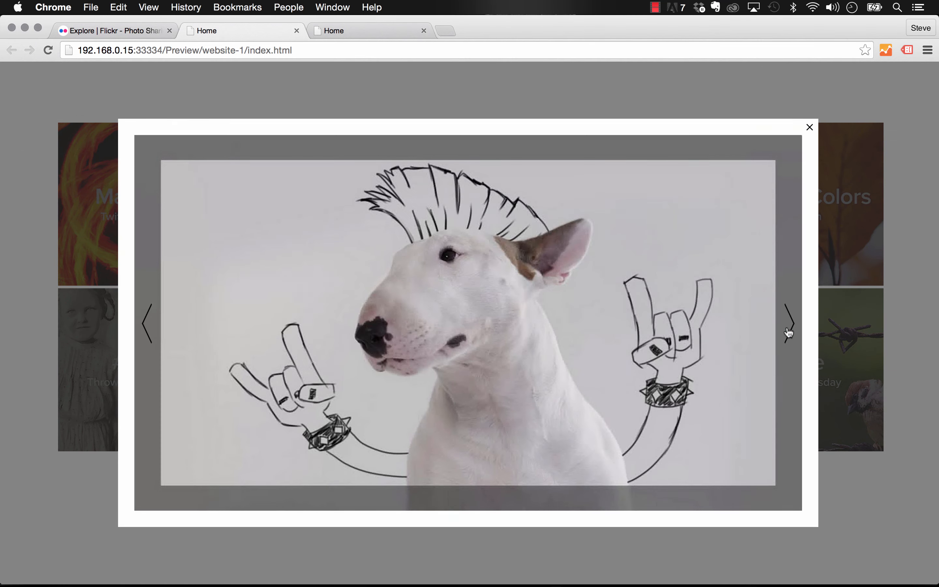
{"action": "left_click", "coordinate": [789, 331]}
{"action": "left_click", "coordinate": [901, 300]}
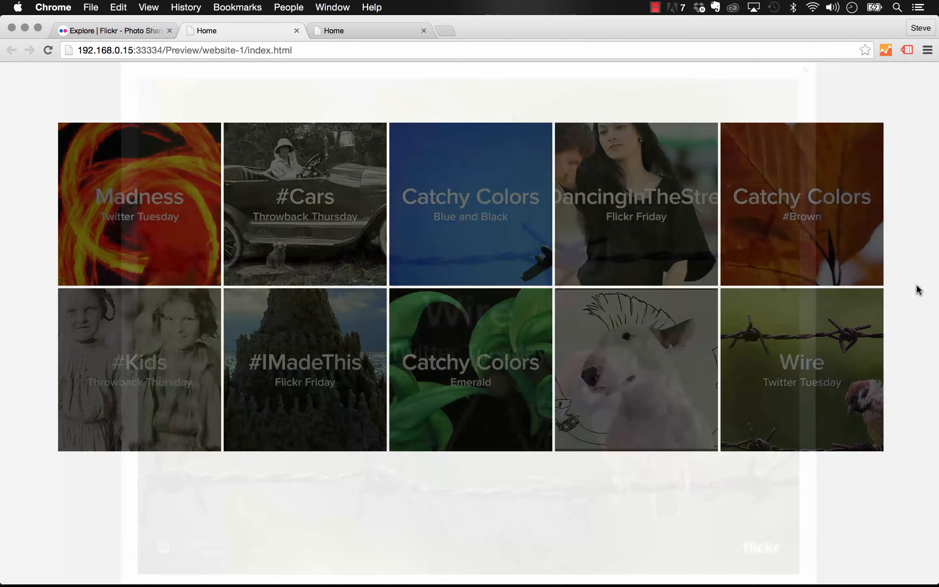
{"action": "left_click_drag", "start_coordinate": [935, 279], "coordinate": [928, 303]}
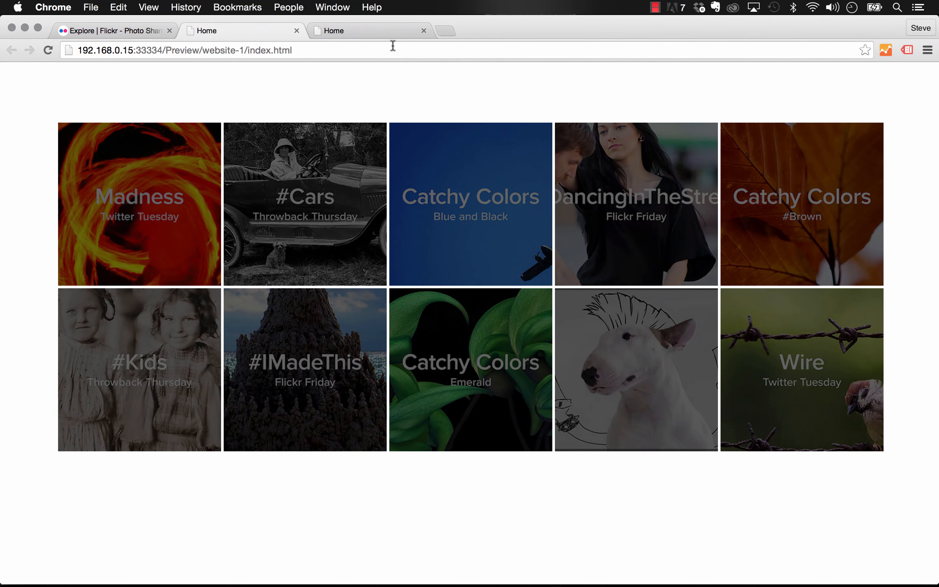
Step: Examine the fullscreen slider demo by advancing through several slides with both the next arrow and the pagination dots
{"action": "left_click", "coordinate": [385, 29]}
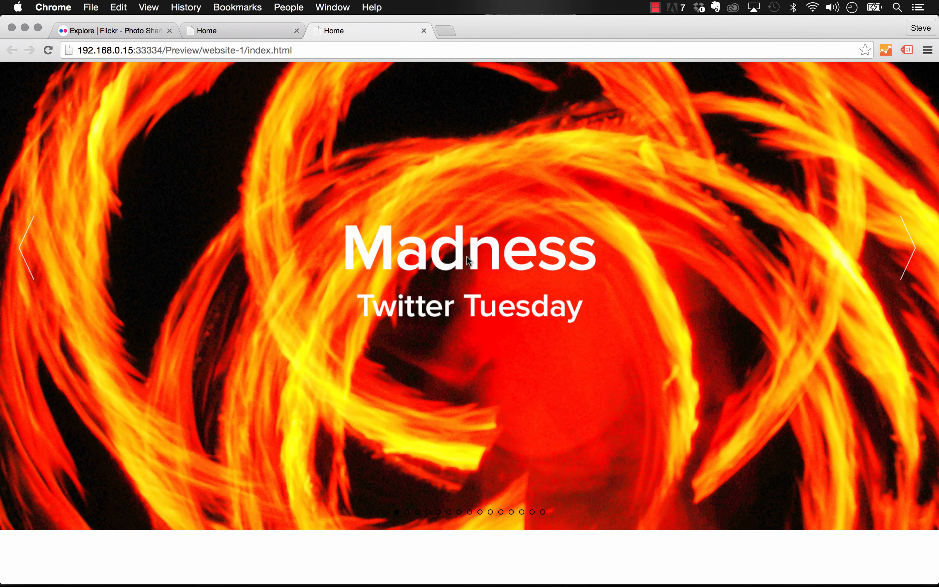
{"action": "left_click", "coordinate": [909, 253]}
{"action": "left_click", "coordinate": [909, 253]}
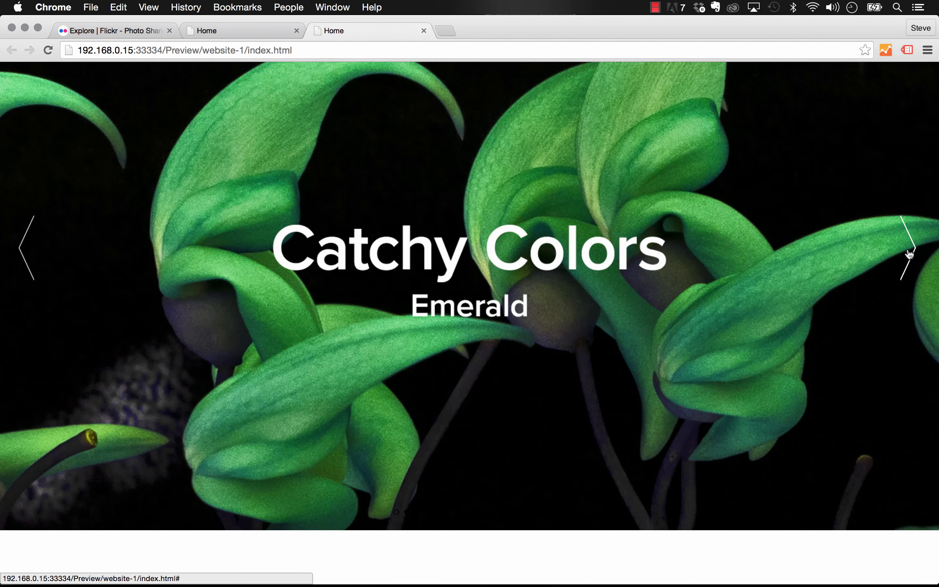
{"action": "left_click", "coordinate": [909, 254]}
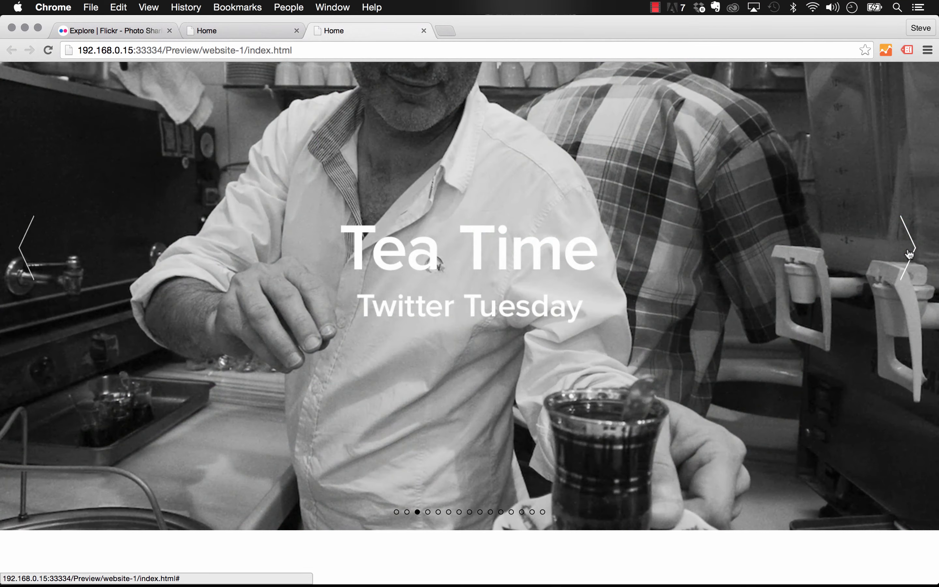
{"action": "left_click", "coordinate": [909, 253]}
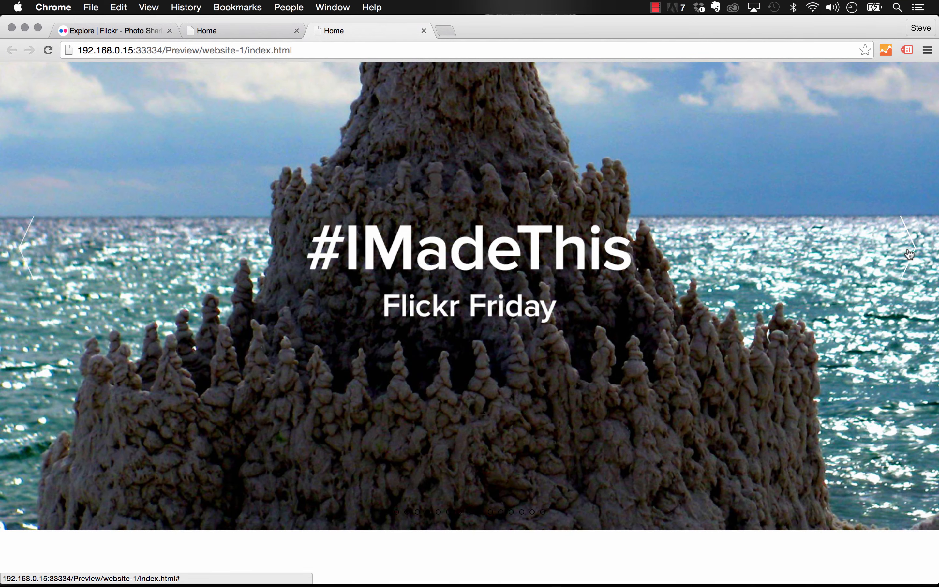
{"action": "left_click", "coordinate": [910, 253]}
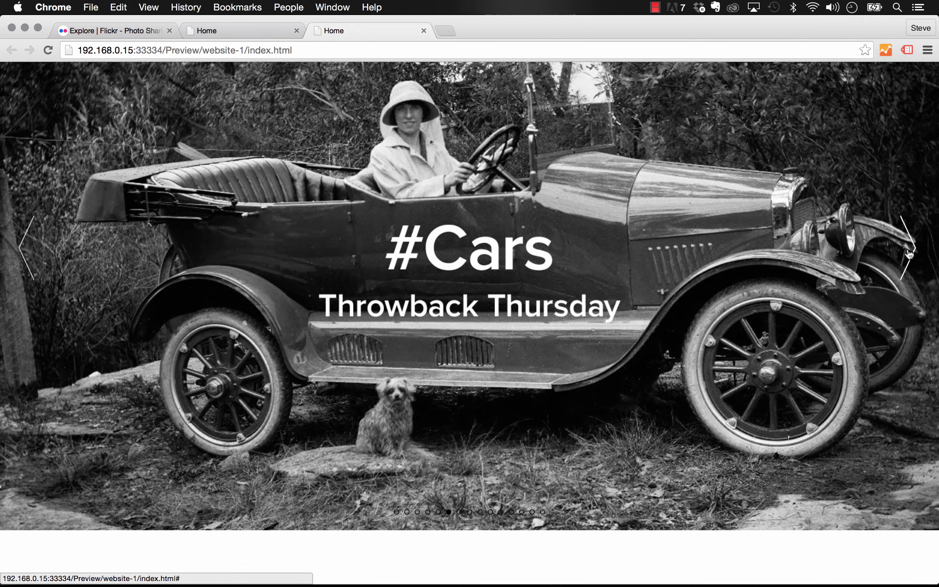
{"action": "left_click", "coordinate": [910, 253]}
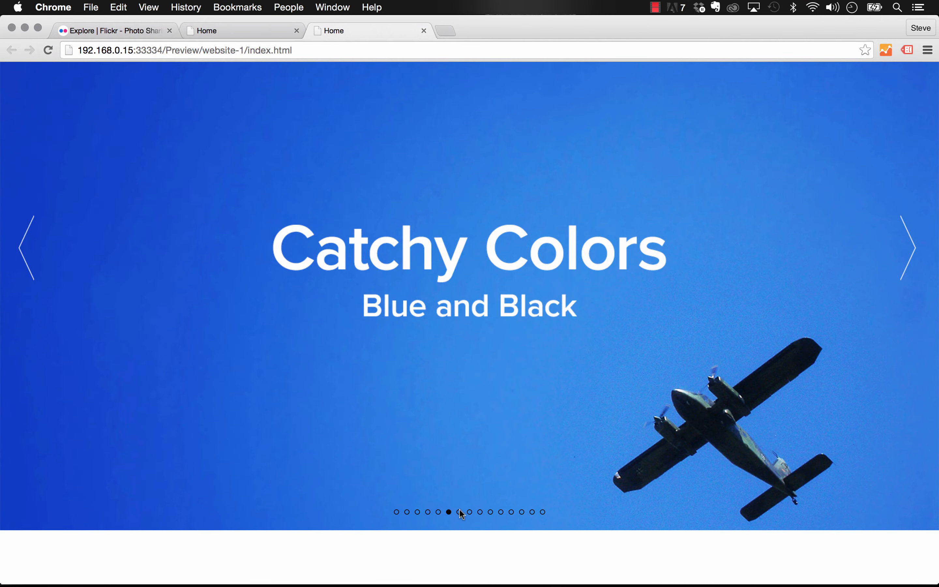
{"action": "left_click", "coordinate": [459, 512]}
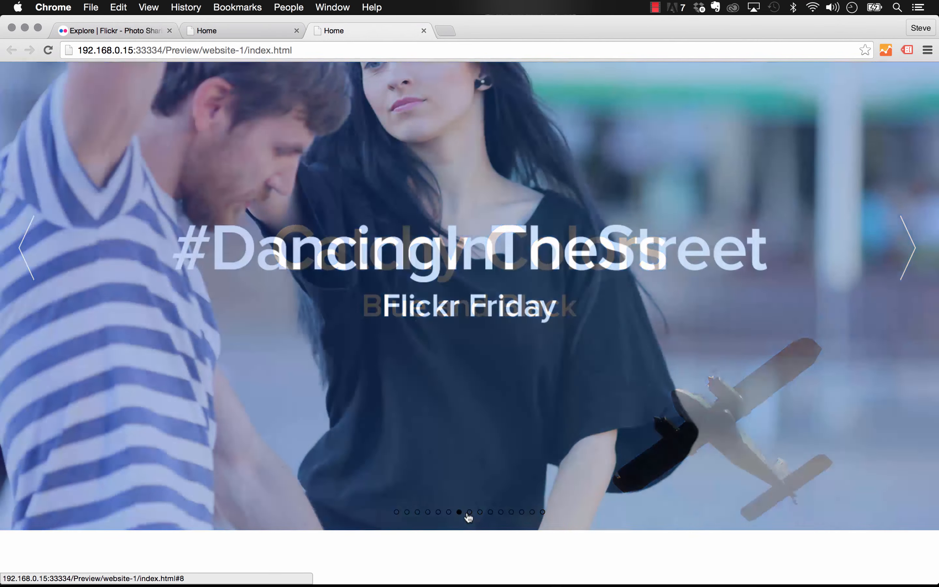
{"action": "left_click", "coordinate": [470, 512]}
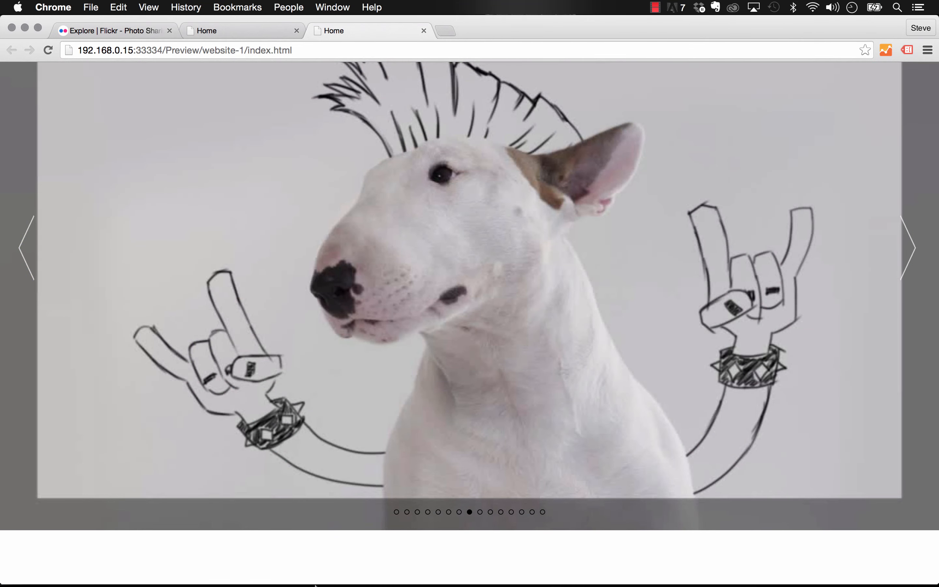
Step: Switch to Adobe Muse and place the Flickr Photo Gallery widget from the library on the Home page at X -20, Y 8
{"action": "left_click", "coordinate": [309, 566]}
{"action": "left_click", "coordinate": [868, 219]}
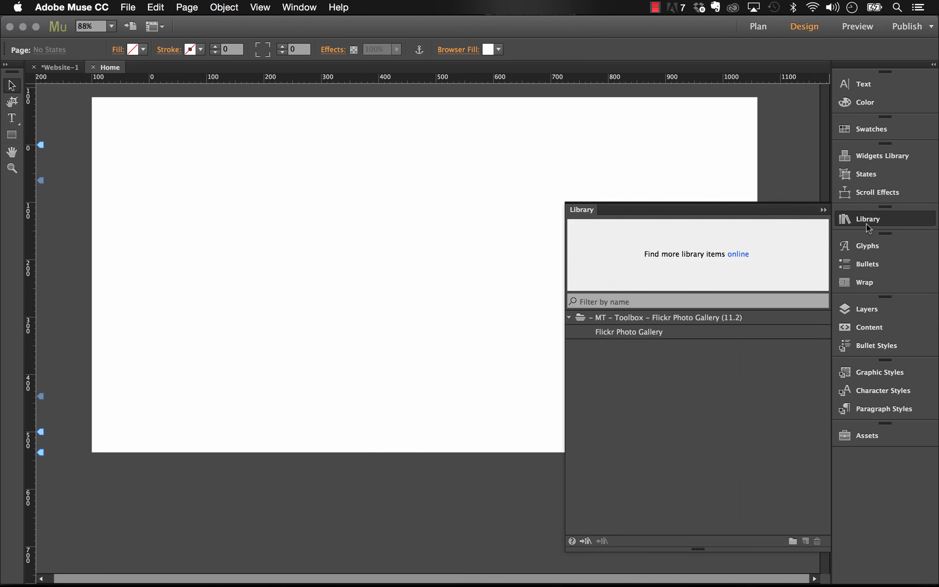
{"action": "left_click_drag", "start_coordinate": [660, 336], "coordinate": [138, 150]}
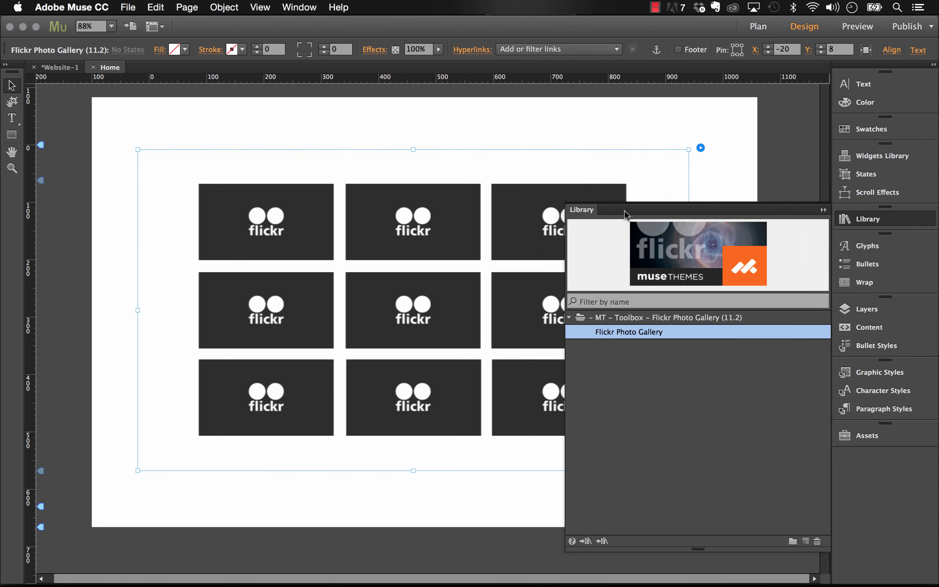
{"action": "left_click", "coordinate": [842, 218]}
{"action": "left_click", "coordinate": [701, 148]}
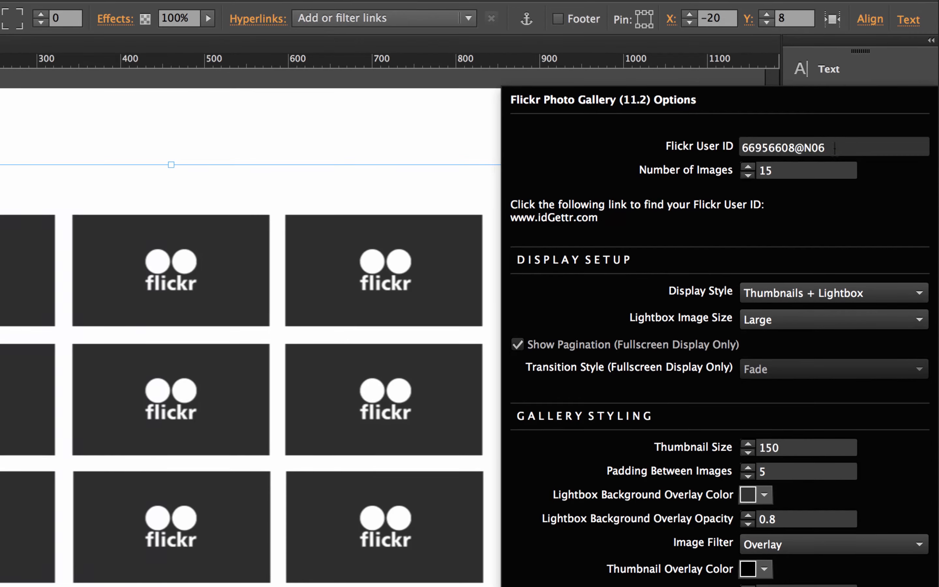
{"action": "left_click", "coordinate": [834, 149]}
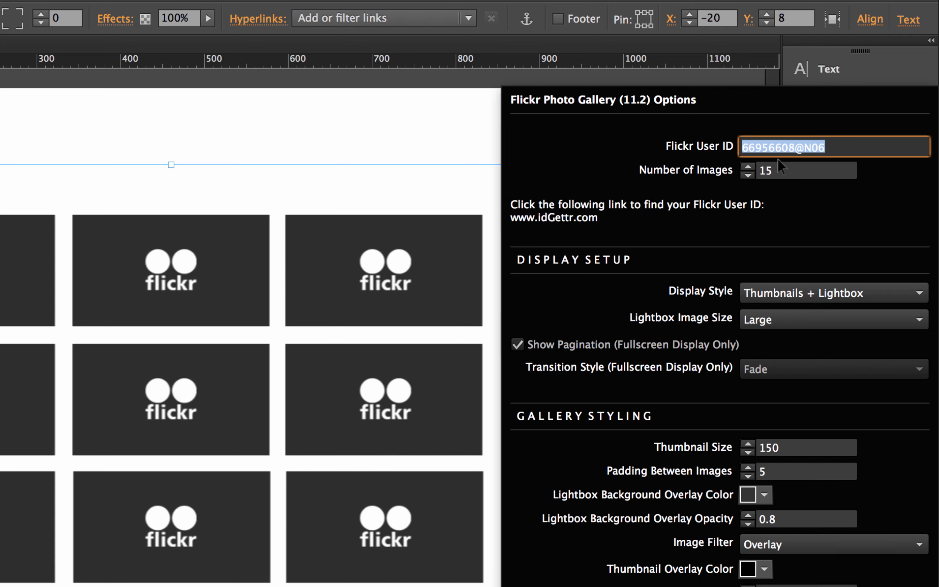
{"action": "left_click", "coordinate": [775, 149]}
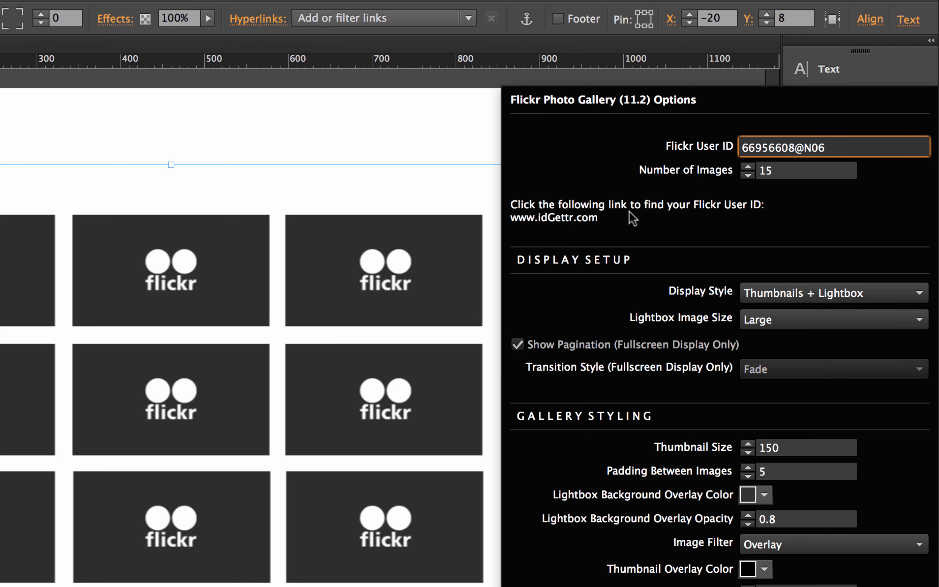
{"action": "left_click", "coordinate": [562, 218]}
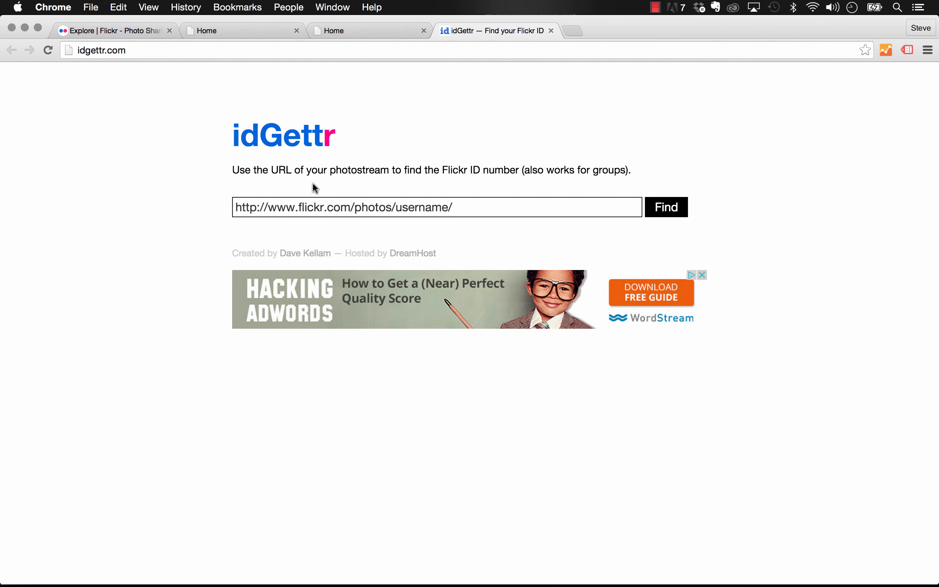
Step: On the Flickr Explore page, open the Aurora Australis photo, go to its photographer's photostream and copy the photostream URL
{"action": "left_click", "coordinate": [139, 31]}
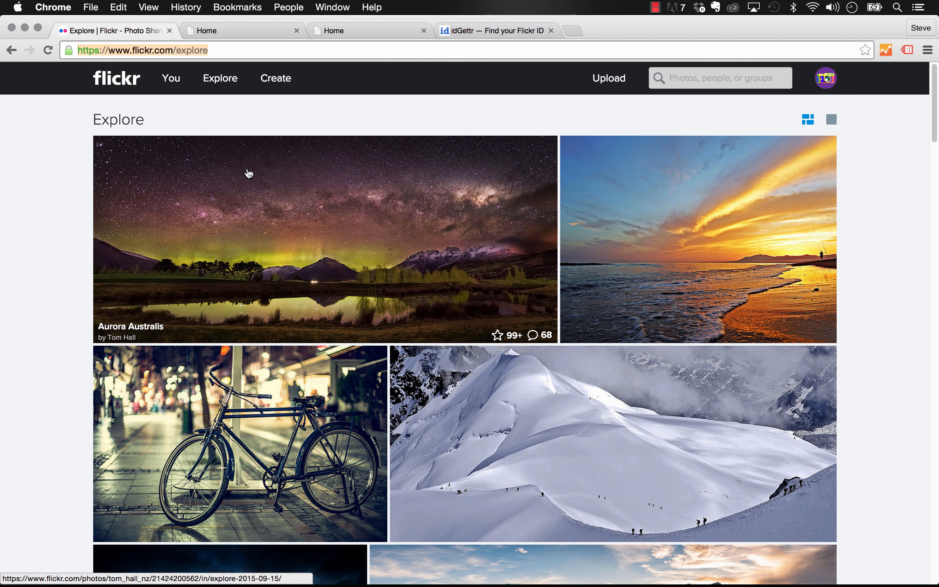
{"action": "left_click", "coordinate": [319, 216]}
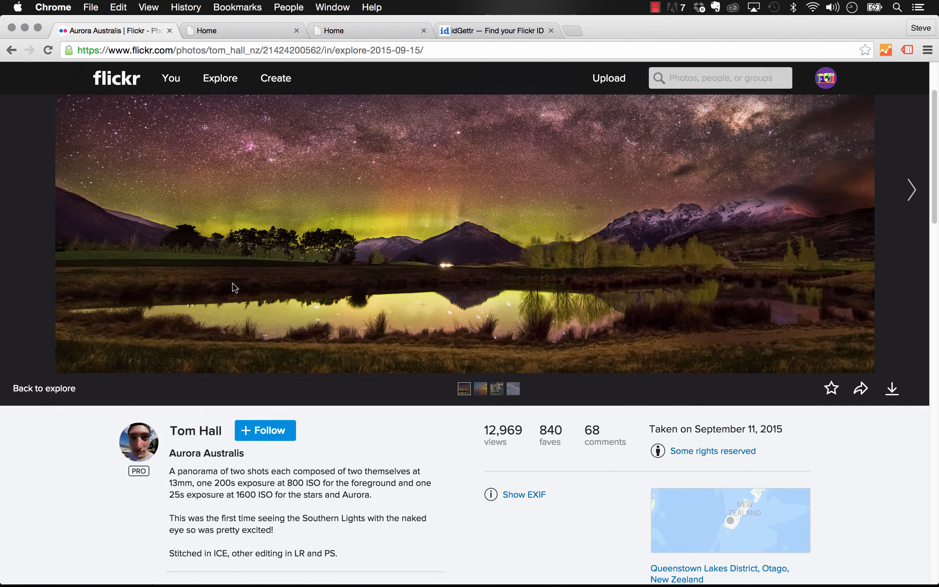
{"action": "left_click", "coordinate": [200, 434]}
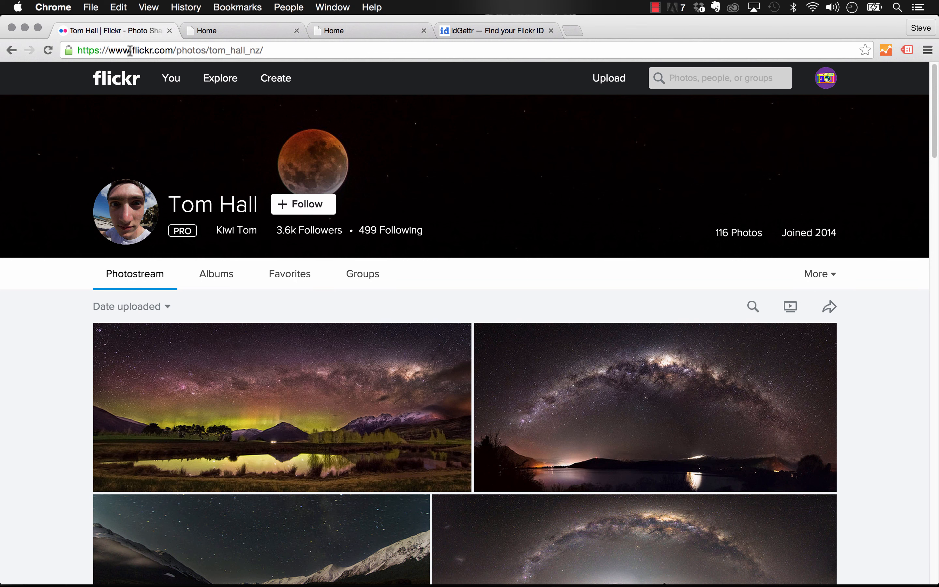
{"action": "left_click", "coordinate": [180, 48]}
{"action": "key", "text": "super+c"}
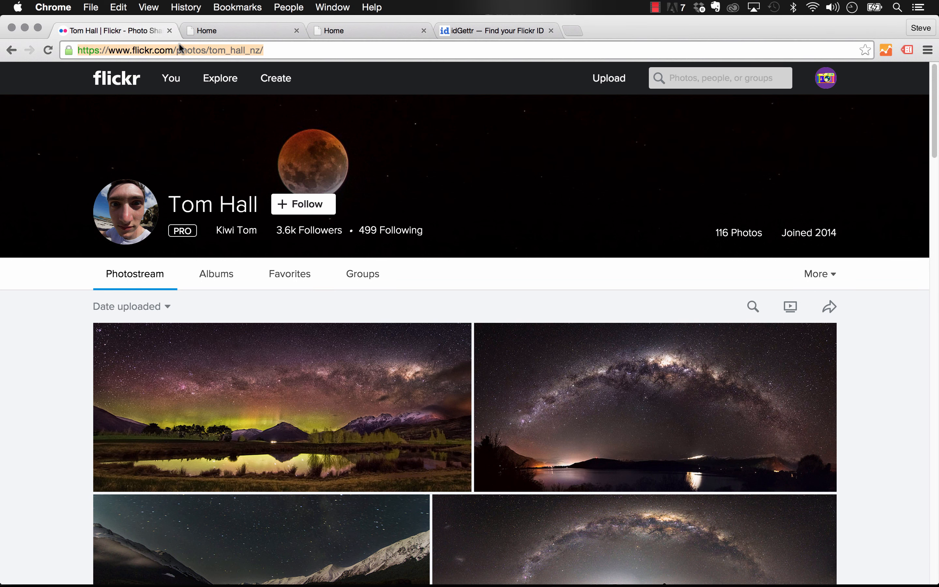
Step: Look up the Flickr ID for the copied photostream URL on idGettr and copy the resulting ID
{"action": "left_click", "coordinate": [475, 35]}
{"action": "left_click_drag", "start_coordinate": [480, 210], "coordinate": [204, 199]}
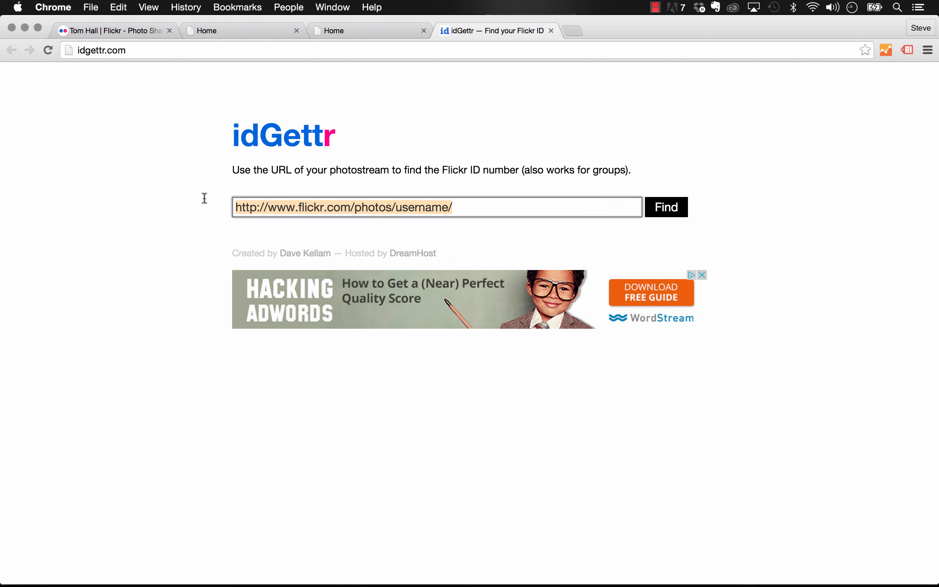
{"action": "key", "text": "super+v"}
{"action": "left_click", "coordinate": [674, 212]}
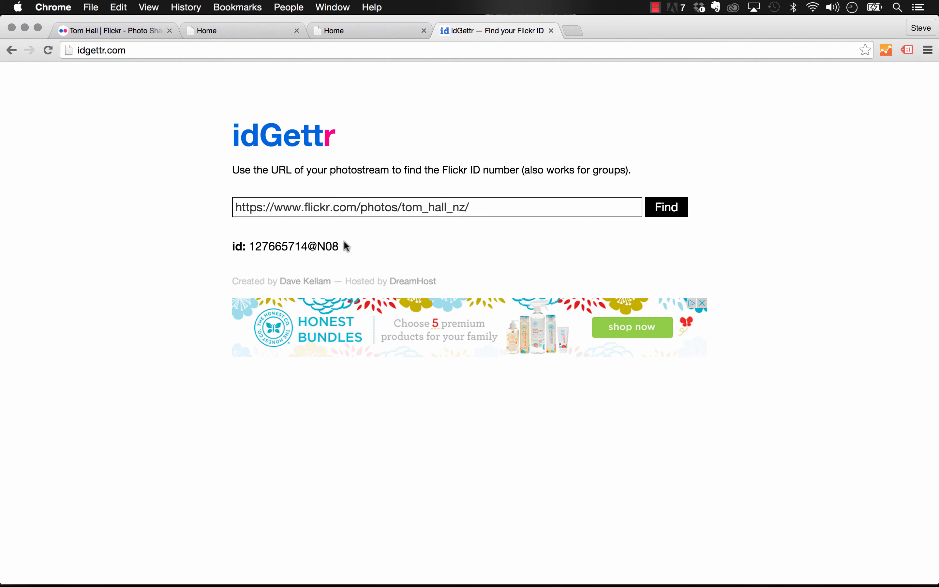
{"action": "left_click_drag", "start_coordinate": [338, 245], "coordinate": [251, 245]}
{"action": "key", "text": "super+c"}
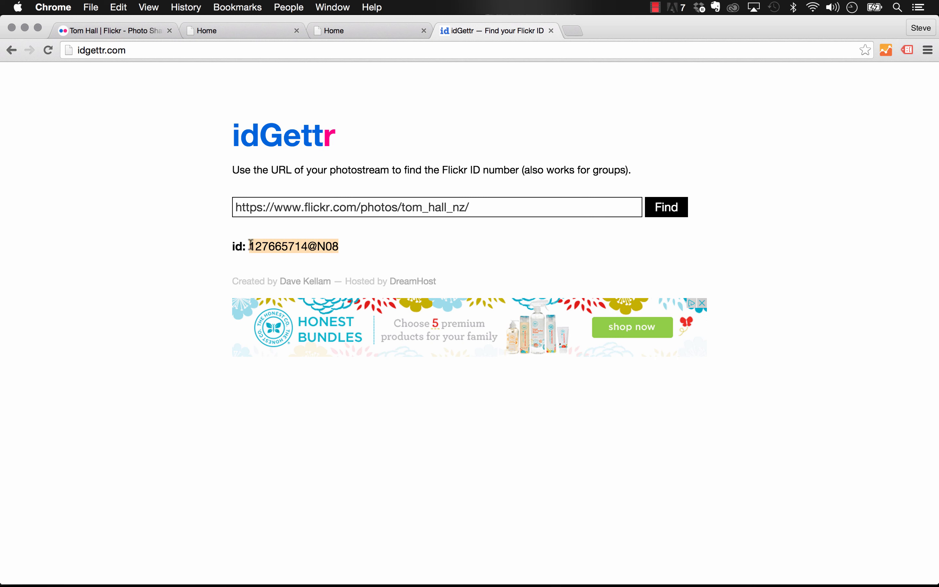
Step: Return to Adobe Muse and replace the gallery widget's Flickr User ID with the copied ID
{"action": "left_click", "coordinate": [308, 562]}
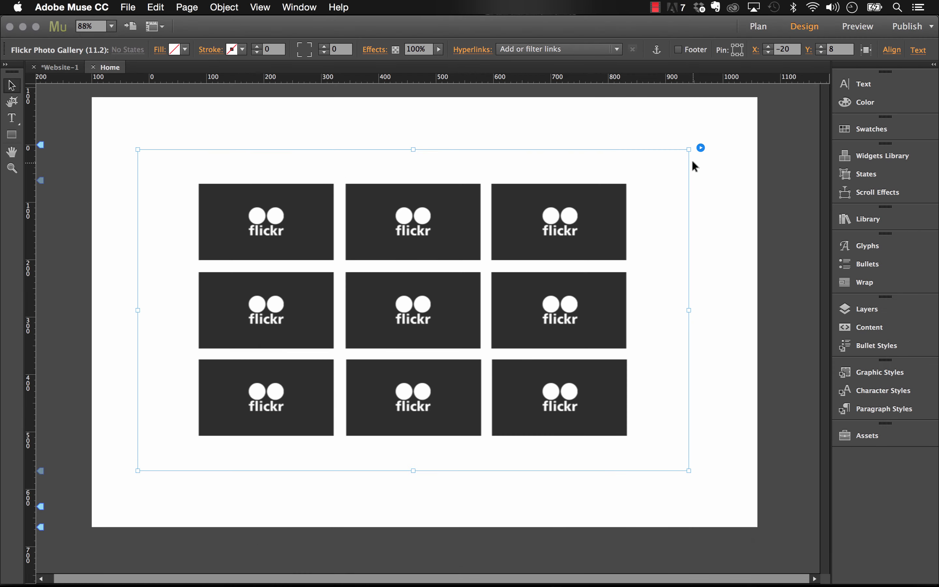
{"action": "left_click", "coordinate": [704, 153]}
{"action": "left_click", "coordinate": [676, 168]}
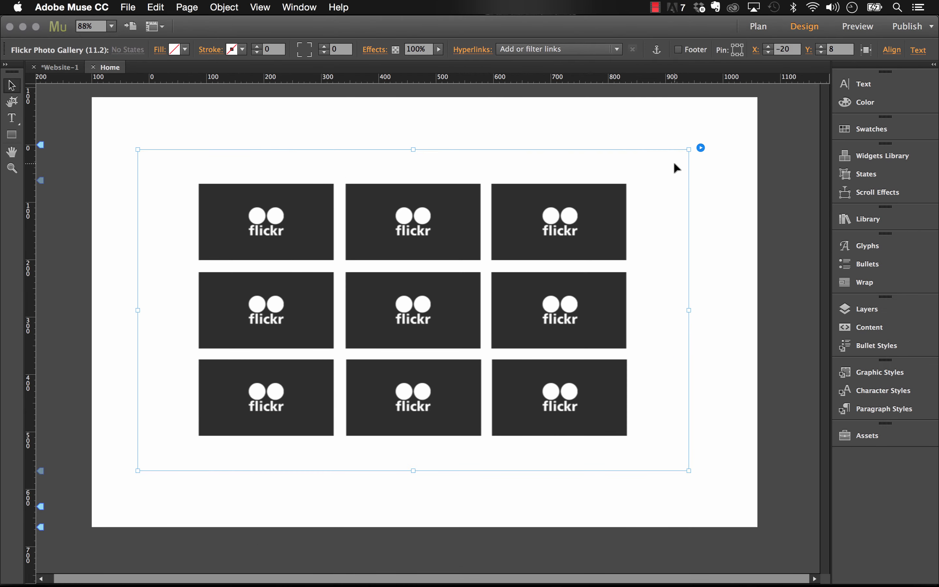
{"action": "left_click", "coordinate": [700, 151]}
{"action": "left_click", "coordinate": [802, 135]}
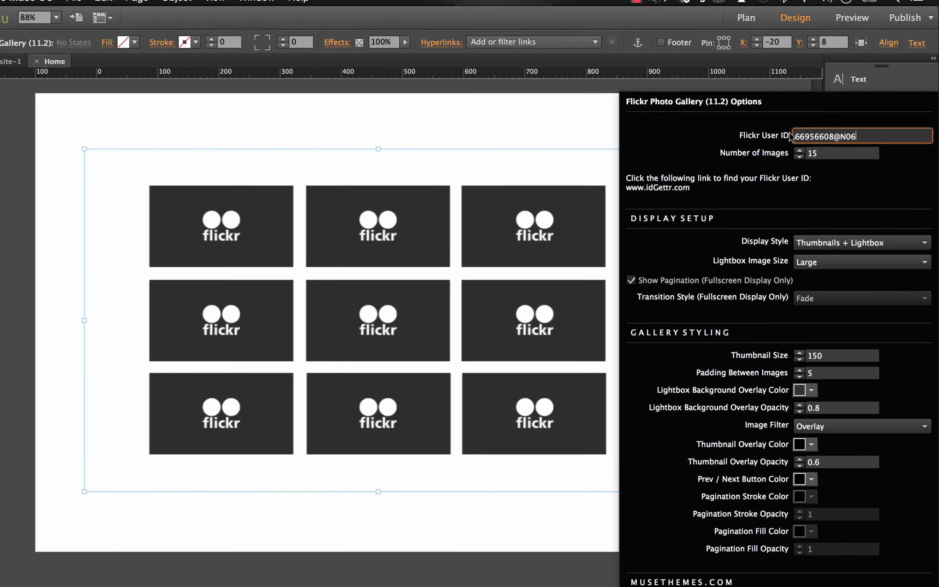
{"action": "key", "text": "super+a"}
{"action": "key", "text": "super+v"}
{"action": "key", "text": "Return"}
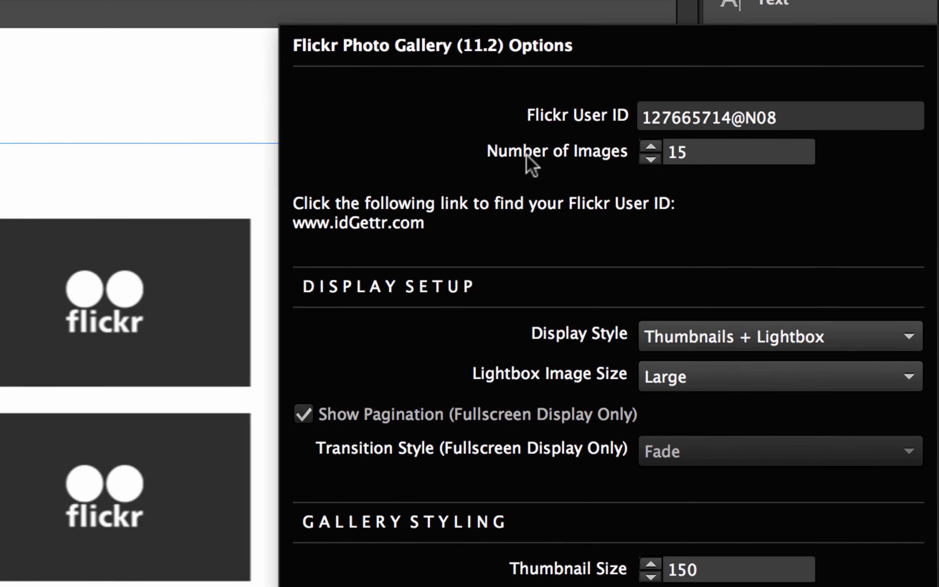
Step: Set the gallery's number of images to 10 and keep the display style at Thumbnails + Lightbox
{"action": "left_click", "coordinate": [652, 158]}
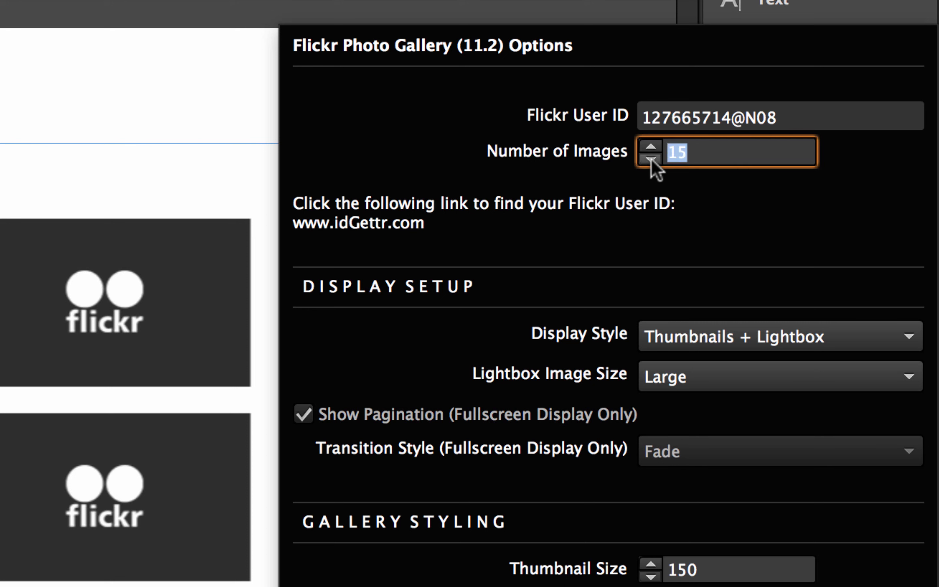
{"action": "left_click", "coordinate": [651, 159]}
{"action": "left_click", "coordinate": [651, 159]}
{"action": "left_click", "coordinate": [652, 159]}
{"action": "left_click", "coordinate": [651, 159]}
{"action": "left_click", "coordinate": [651, 160]}
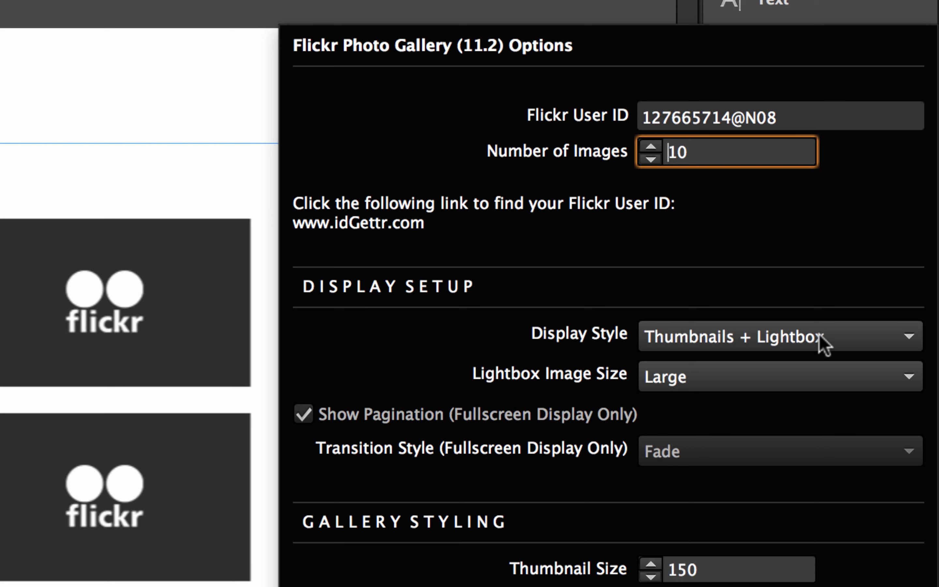
{"action": "left_click", "coordinate": [823, 343]}
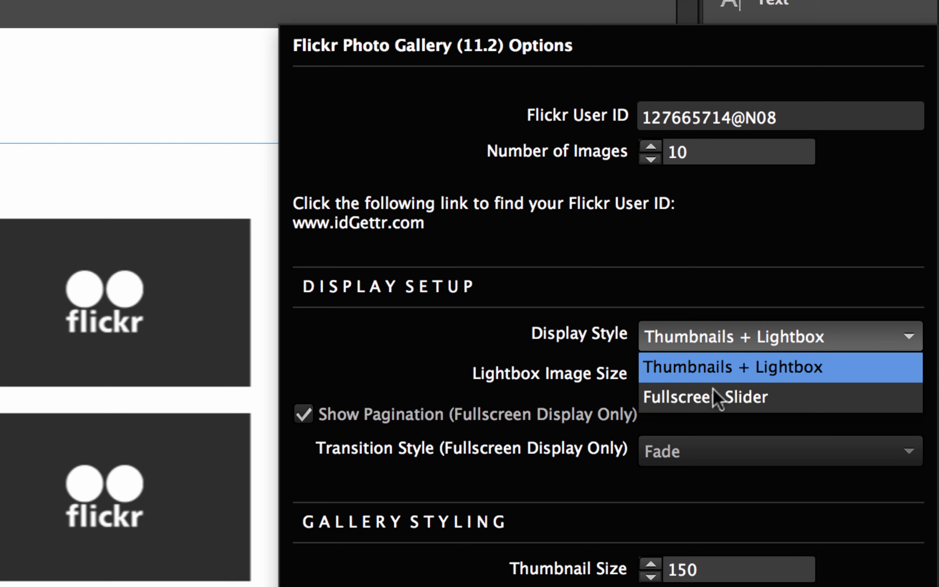
{"action": "left_click", "coordinate": [710, 371]}
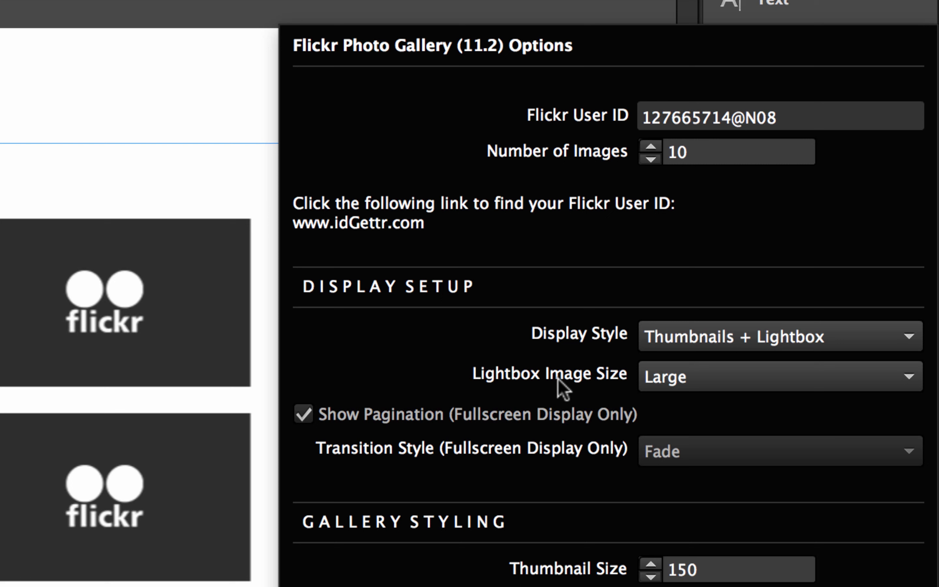
Step: Keep the gallery's lightbox image size at Large and nudge the gallery up to Y -9 on the page
{"action": "left_click", "coordinate": [716, 387]}
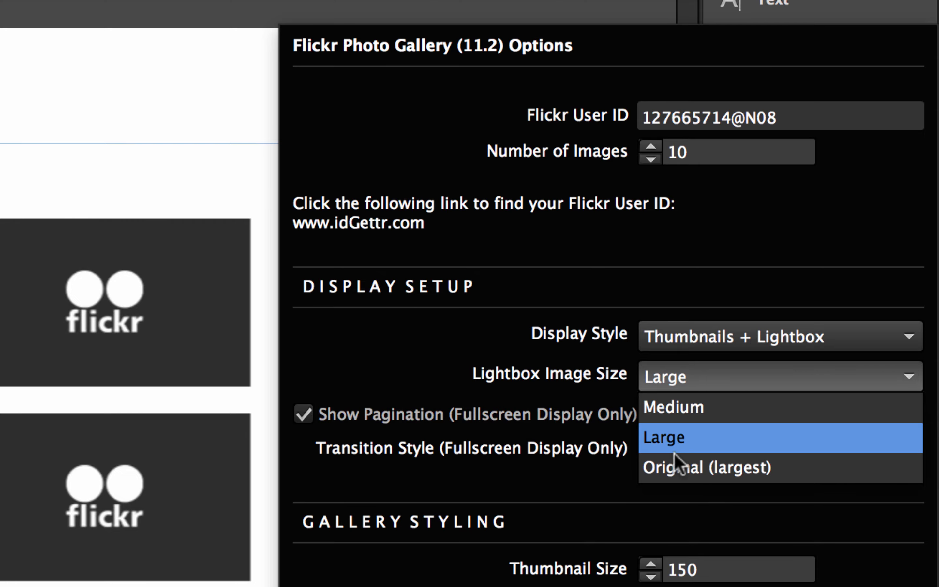
{"action": "left_click", "coordinate": [680, 439]}
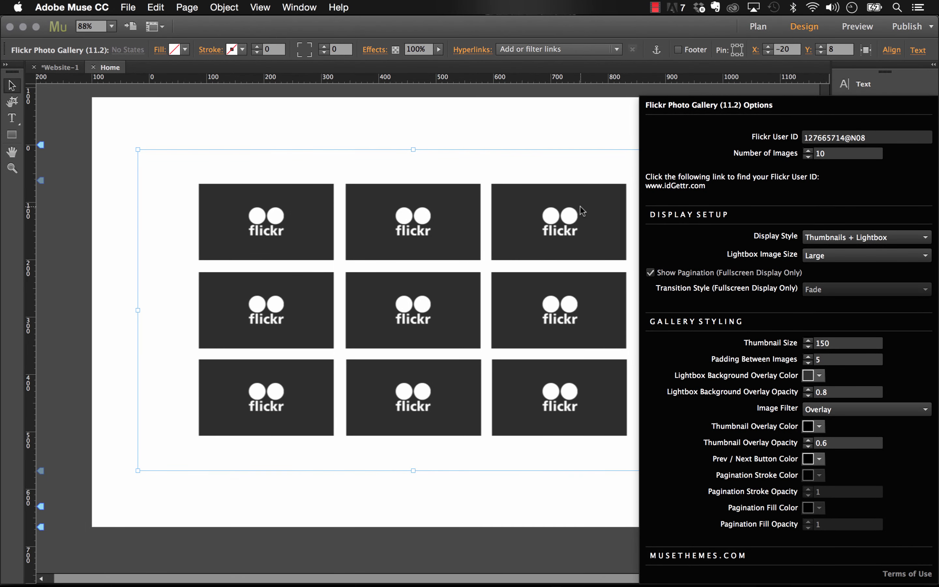
{"action": "left_click", "coordinate": [563, 210]}
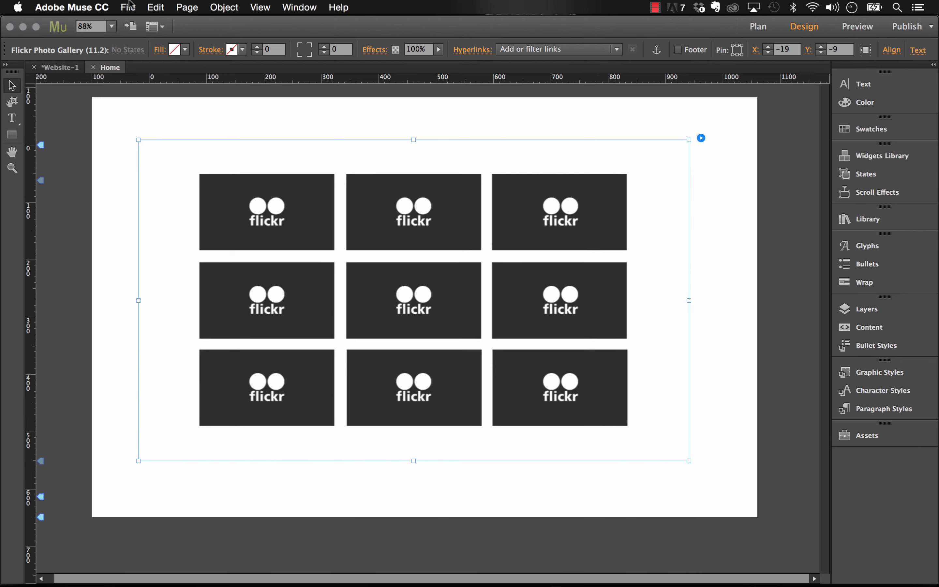
Step: Preview the site in the browser, resize the window to check how the thumbnails reflow, and return to Adobe Muse
{"action": "left_click", "coordinate": [128, 7]}
{"action": "left_click", "coordinate": [225, 228]}
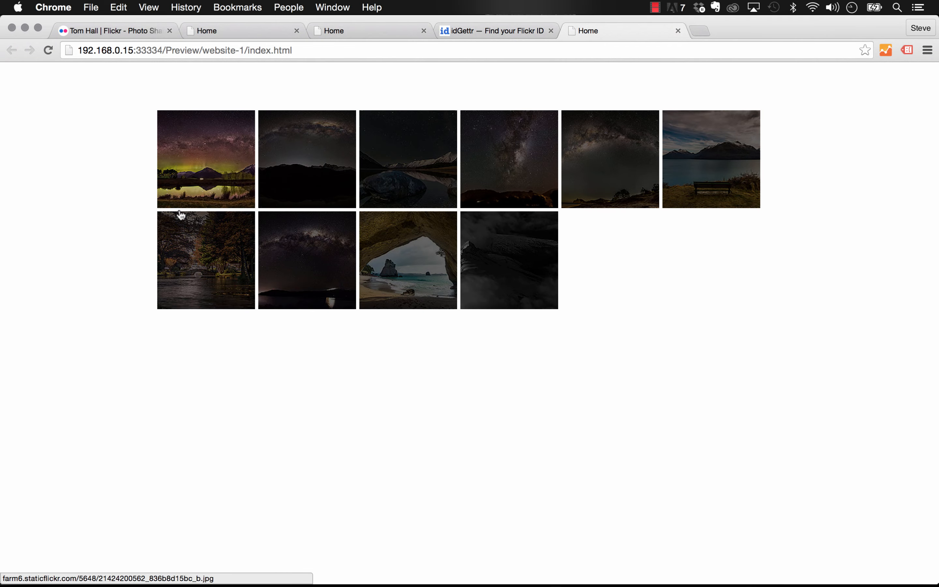
{"action": "mouse_move", "coordinate": [925, 182]}
{"action": "left_mouse_down"}
{"action": "mouse_move", "coordinate": [542, 182]}
{"action": "mouse_move", "coordinate": [936, 195]}
{"action": "left_mouse_up"}
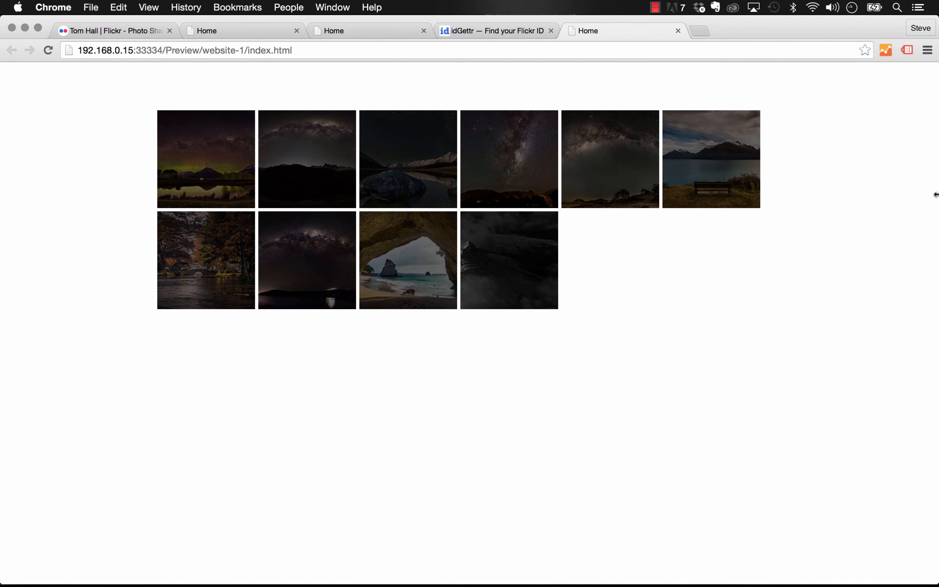
{"action": "mouse_move", "coordinate": [411, 584]}
{"action": "left_click", "coordinate": [309, 567]}
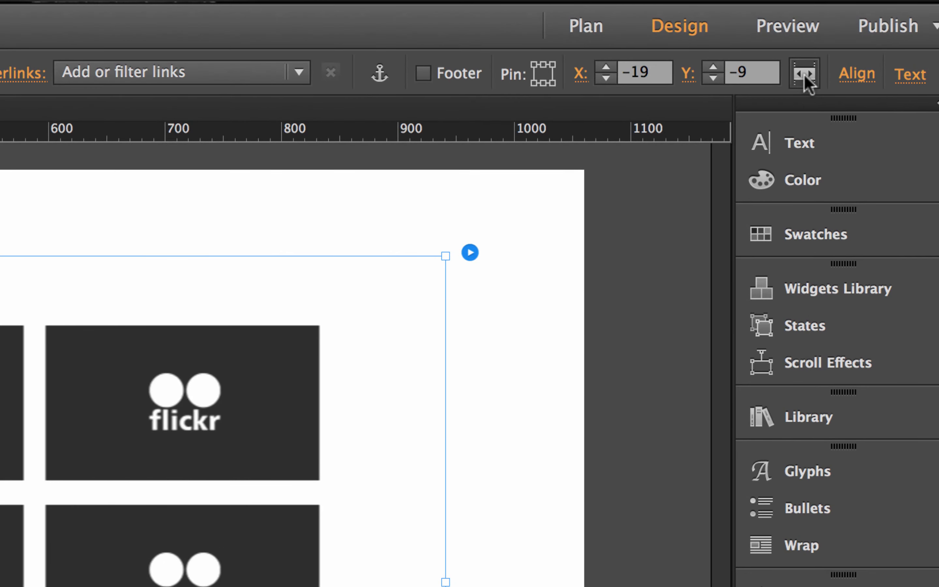
Step: Set the gallery to 100% width, check its reflow in a resized browser preview of the page, and return to Adobe Muse
{"action": "left_click", "coordinate": [804, 74]}
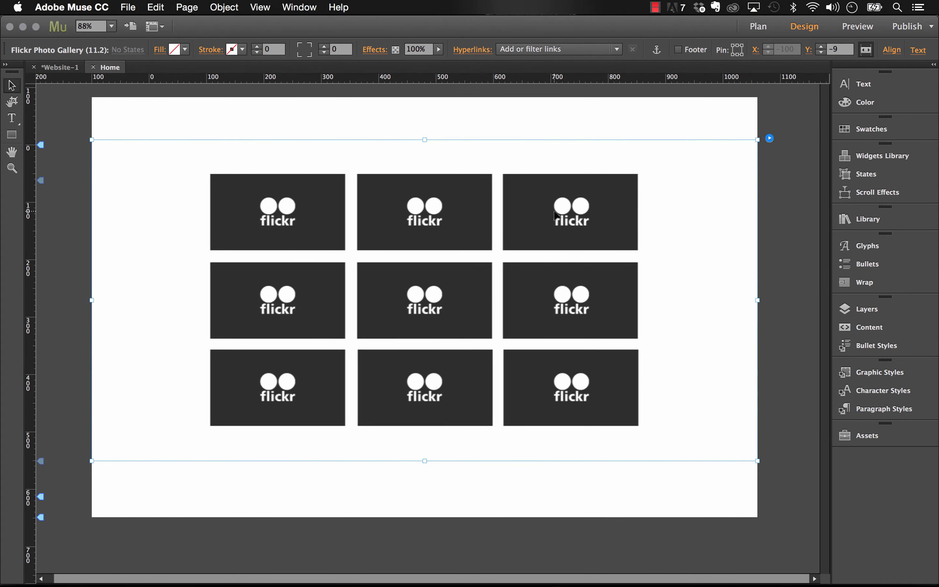
{"action": "left_click", "coordinate": [130, 6]}
{"action": "left_click", "coordinate": [164, 218]}
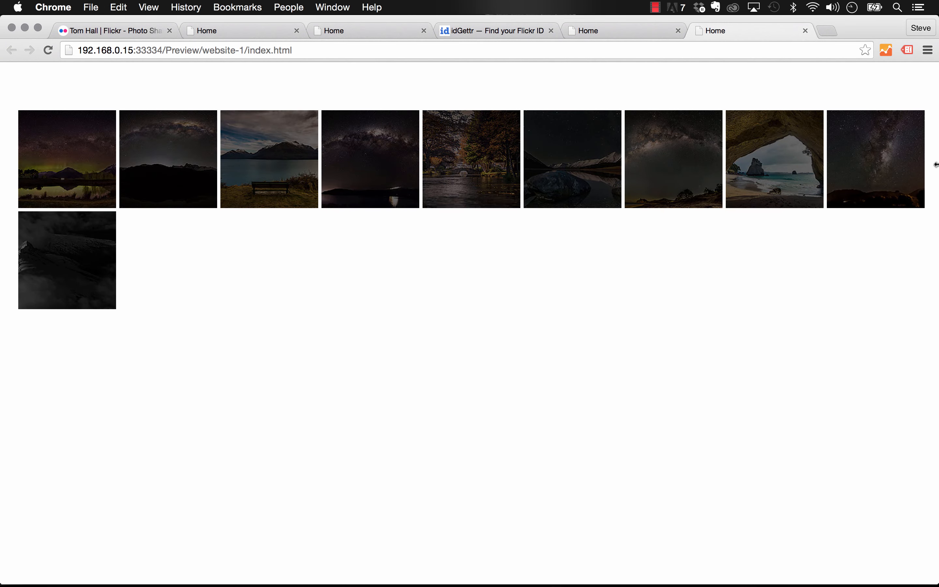
{"action": "left_click_drag", "start_coordinate": [935, 165], "coordinate": [937, 186]}
{"action": "left_click", "coordinate": [310, 568]}
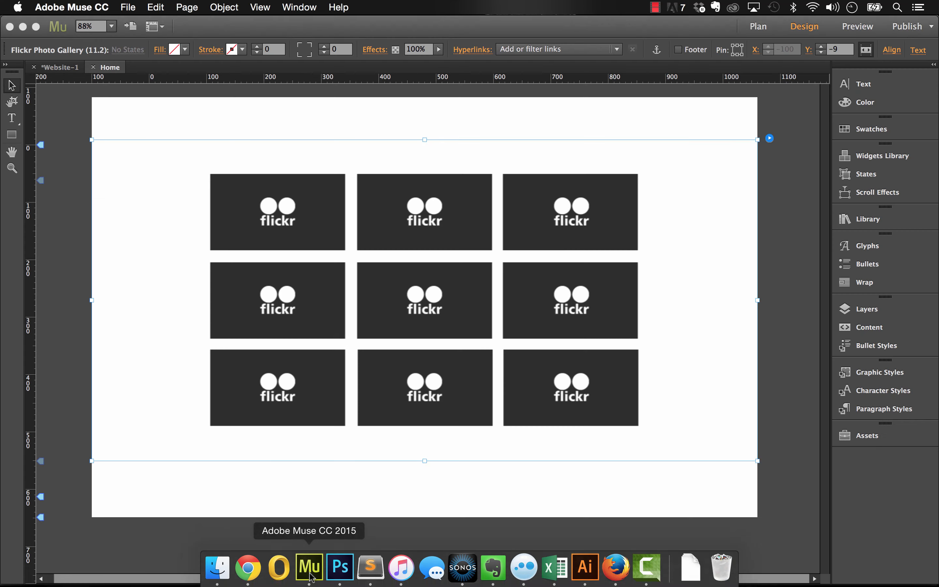
Step: Set the gallery's display style to Fullscreen Slider and its transition style to Slide
{"action": "left_click", "coordinate": [771, 140]}
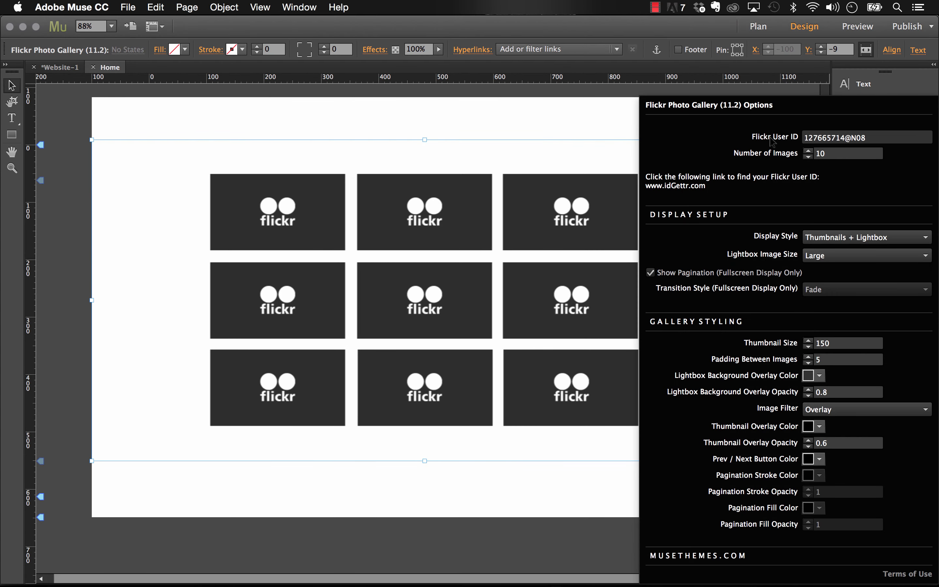
{"action": "left_click", "coordinate": [827, 239]}
{"action": "left_click", "coordinate": [825, 266]}
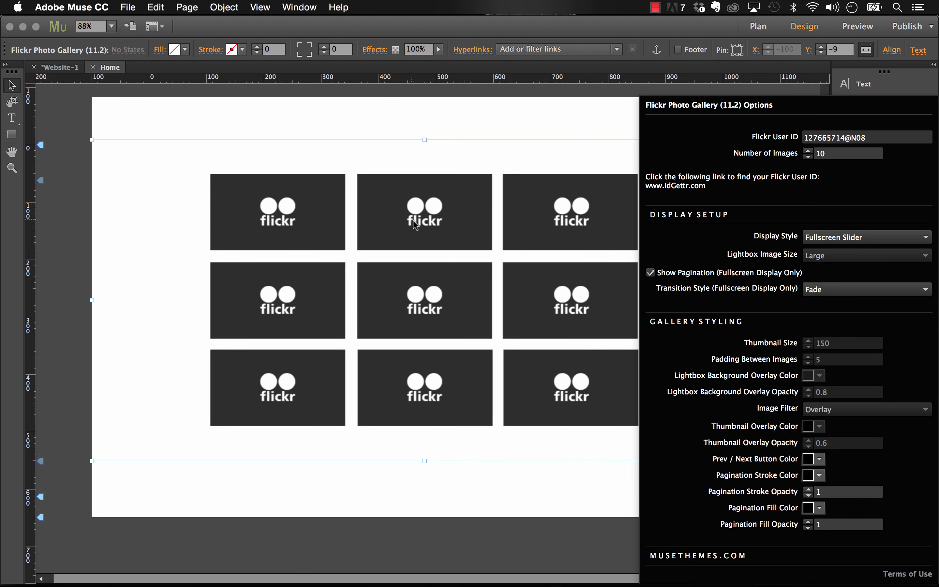
{"action": "left_click", "coordinate": [427, 224]}
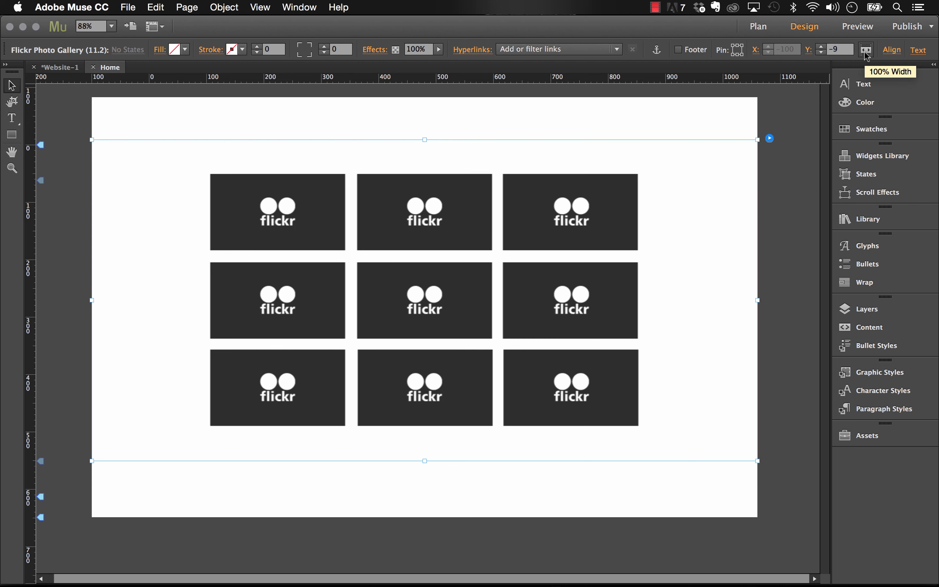
{"action": "left_click", "coordinate": [769, 138]}
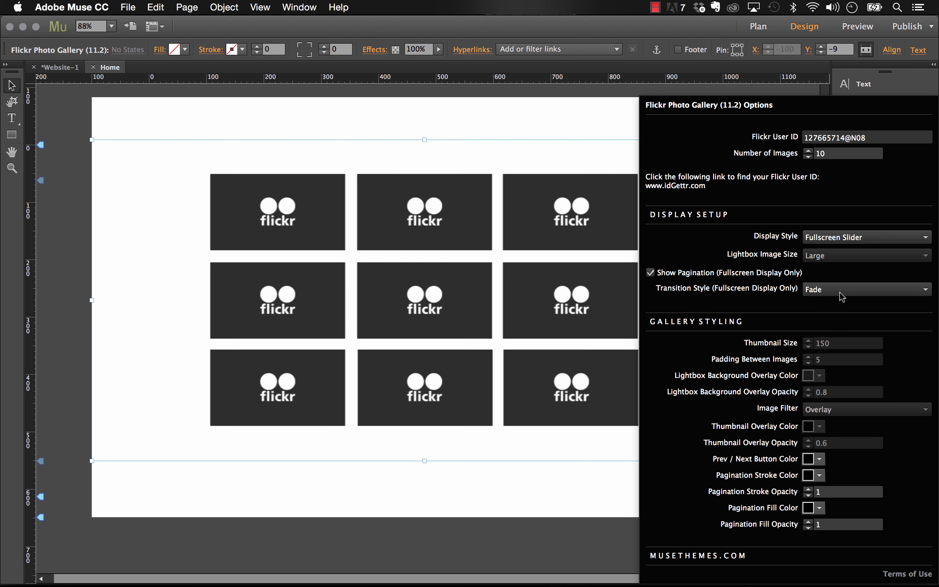
{"action": "left_click", "coordinate": [848, 295]}
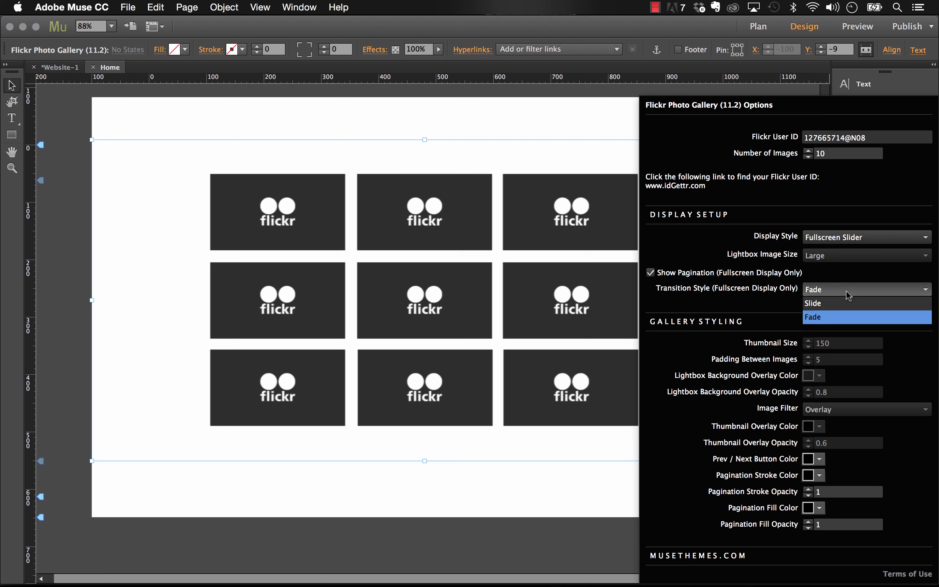
{"action": "left_click", "coordinate": [816, 307]}
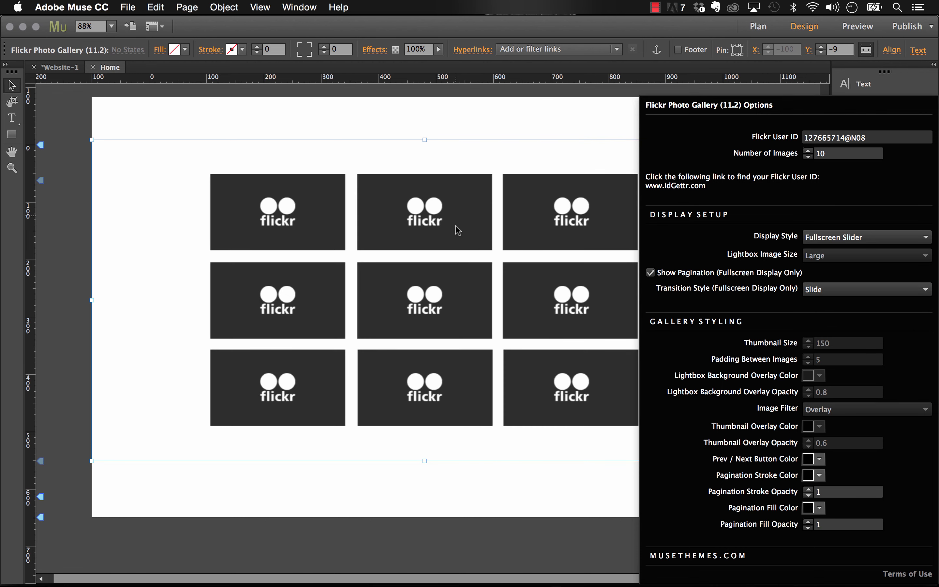
Step: Move the gallery to the top edge of the page at Y -83, preview the page in the browser and return to Adobe Muse
{"action": "left_click_drag", "start_coordinate": [458, 230], "coordinate": [459, 188]}
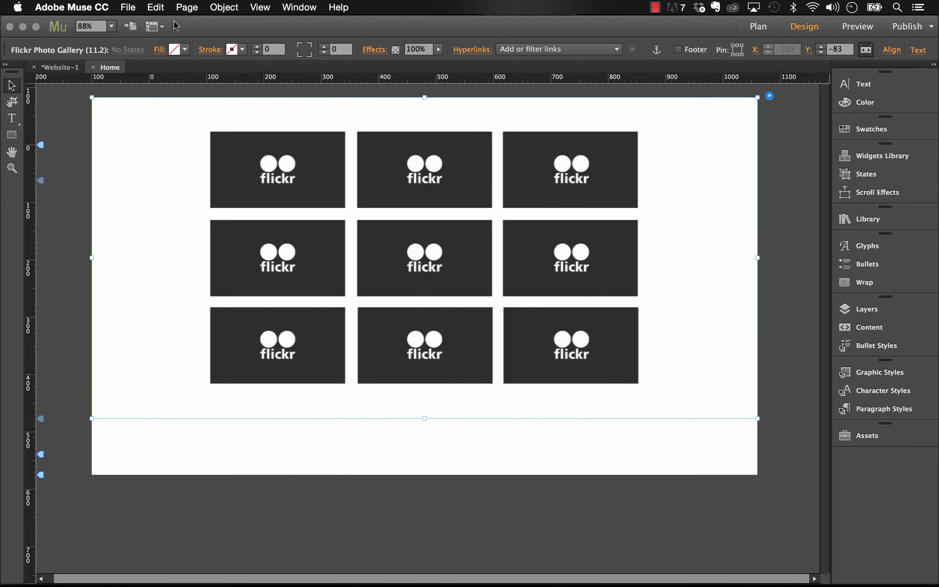
{"action": "left_click", "coordinate": [128, 7]}
{"action": "left_click", "coordinate": [217, 217]}
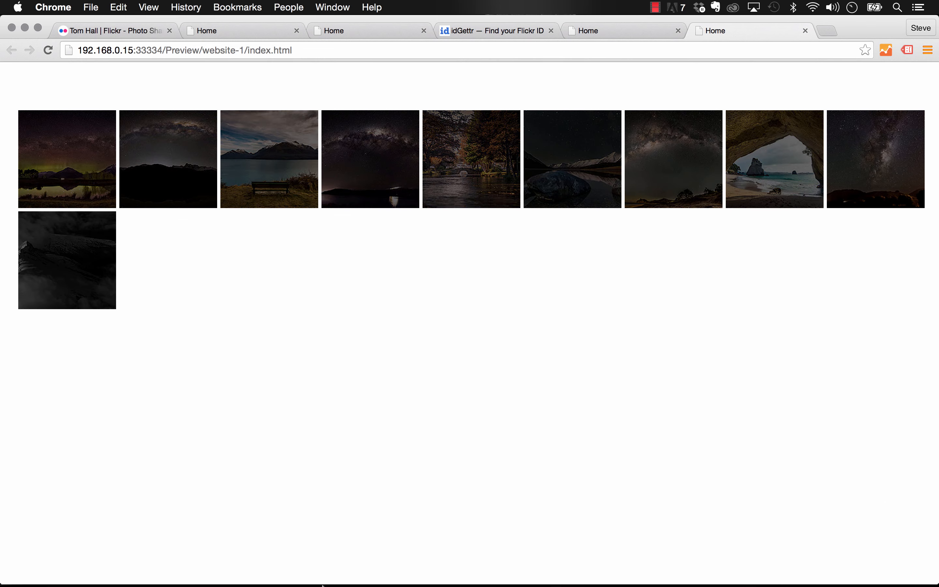
{"action": "left_click", "coordinate": [306, 566]}
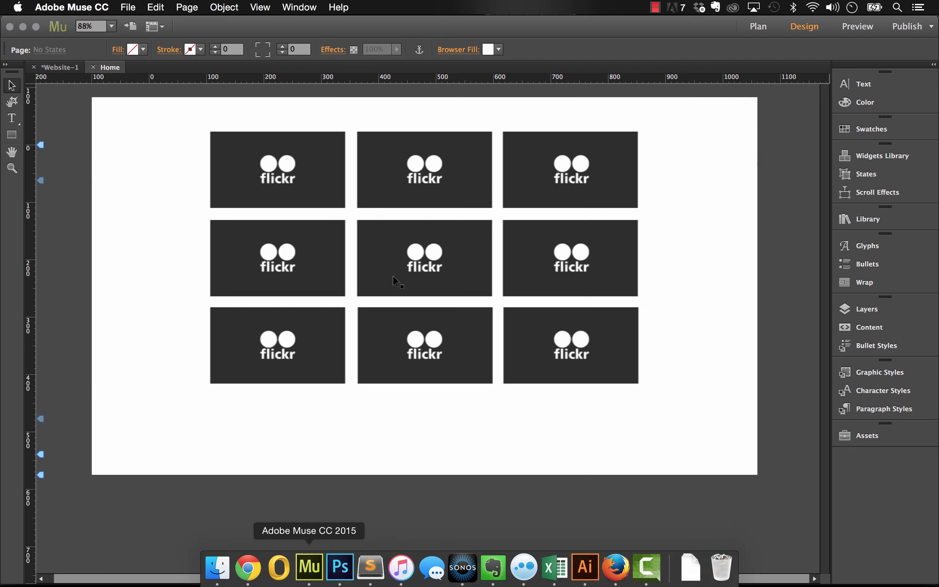
Step: Set the gallery's display style to Thumbnails + Lightbox and the thumbnail size to 300
{"action": "left_click", "coordinate": [644, 140]}
{"action": "left_click", "coordinate": [770, 96]}
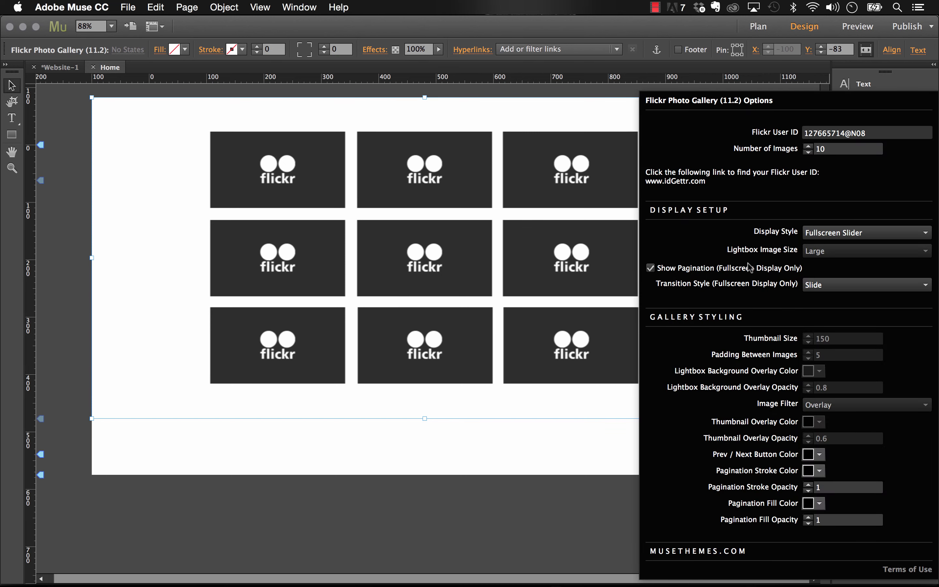
{"action": "left_click", "coordinate": [839, 232]}
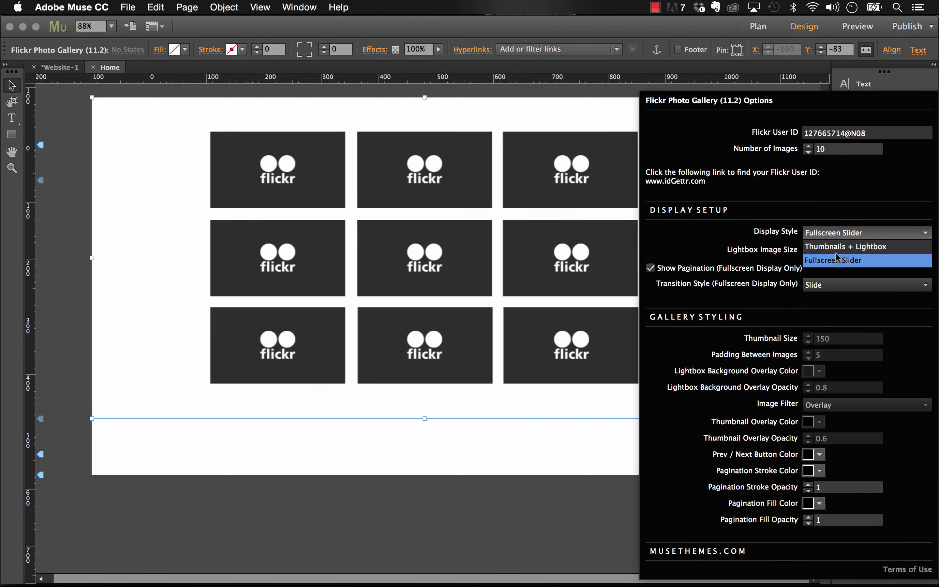
{"action": "left_click", "coordinate": [836, 248]}
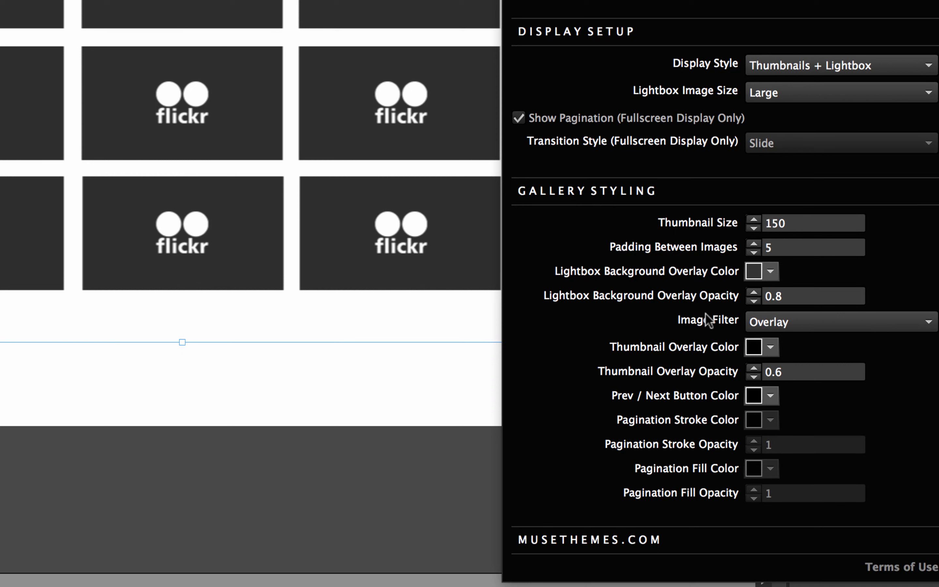
{"action": "left_click", "coordinate": [797, 225]}
{"action": "type", "text": "300"}
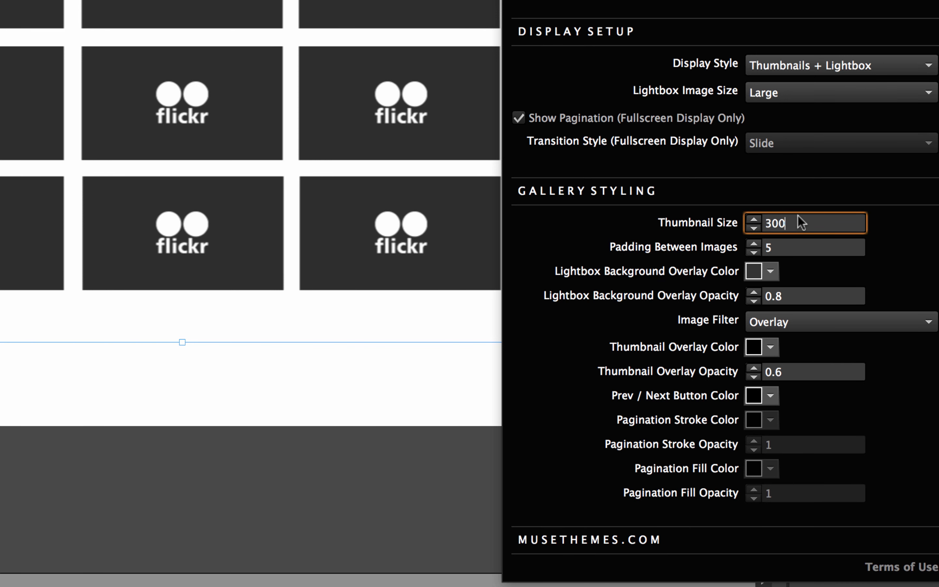
{"action": "key", "text": "Tab"}
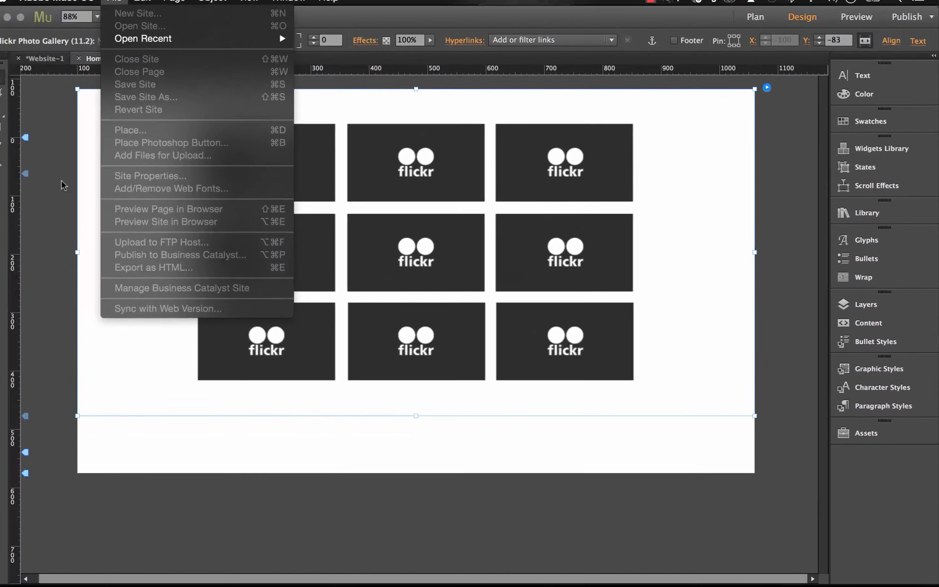
Step: Preview the page in the browser, check its reflow, open the aurora photo in the lightbox and return to Adobe Muse
{"action": "left_click", "coordinate": [117, 7]}
{"action": "left_click", "coordinate": [116, 7]}
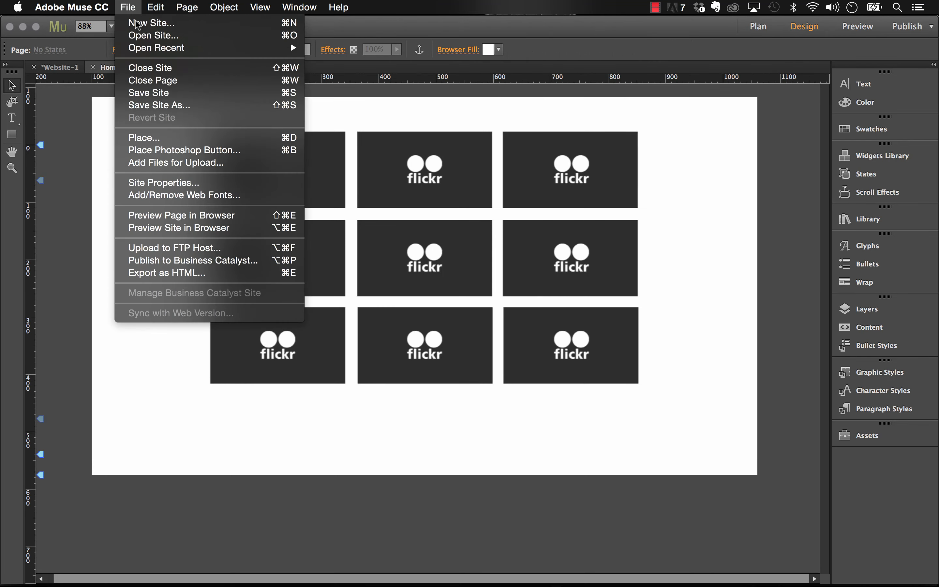
{"action": "left_click", "coordinate": [195, 212]}
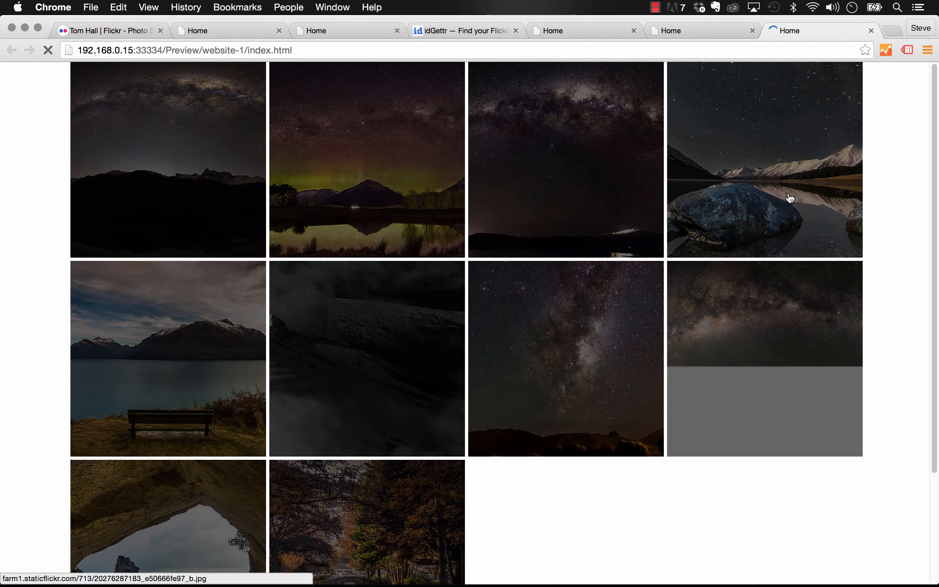
{"action": "mouse_move", "coordinate": [938, 165]}
{"action": "left_mouse_down"}
{"action": "mouse_move", "coordinate": [715, 165]}
{"action": "mouse_move", "coordinate": [938, 165]}
{"action": "left_mouse_up"}
{"action": "left_click", "coordinate": [402, 142]}
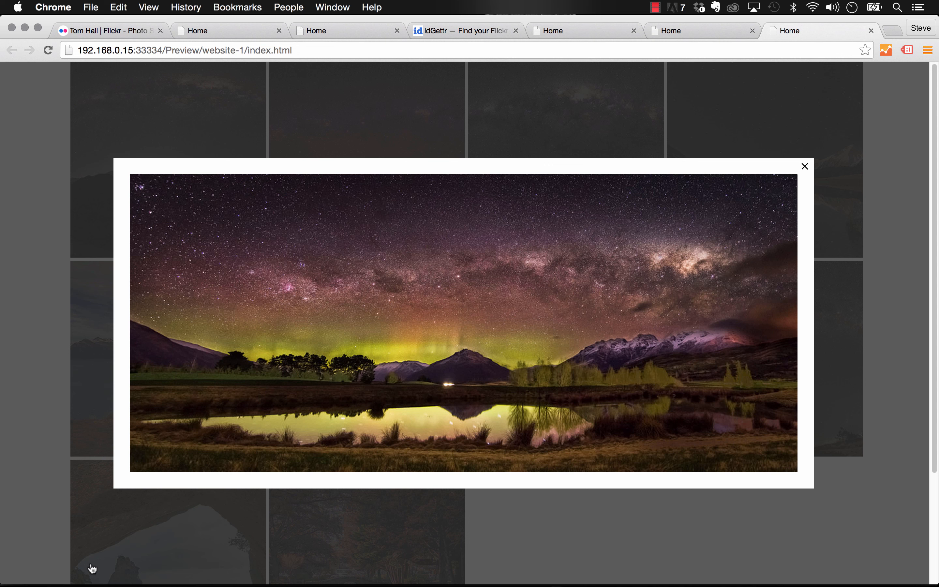
{"action": "mouse_move", "coordinate": [217, 582]}
{"action": "left_click", "coordinate": [314, 577]}
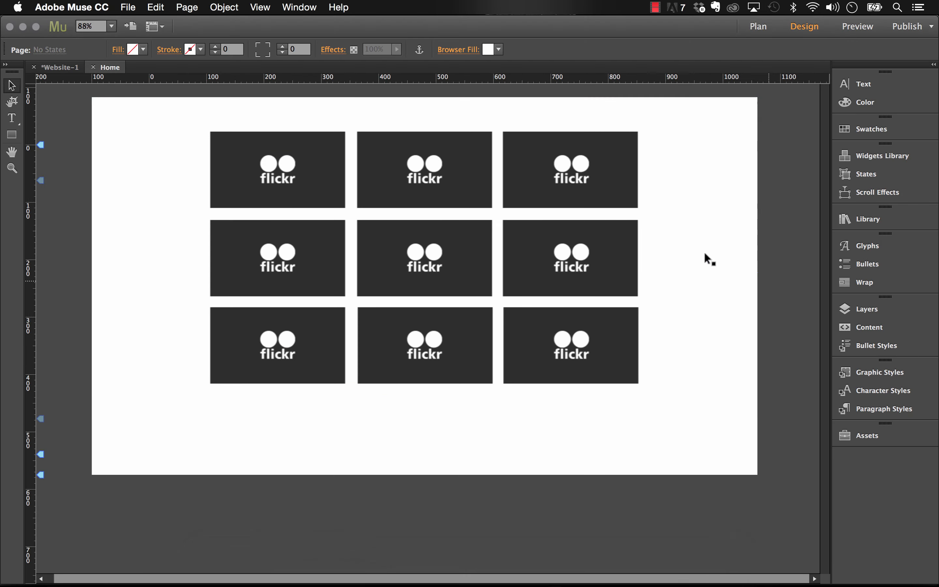
Step: Set the gallery's lightbox background overlay opacity to 0.3 and keep the image filter at Overlay
{"action": "left_click", "coordinate": [770, 96]}
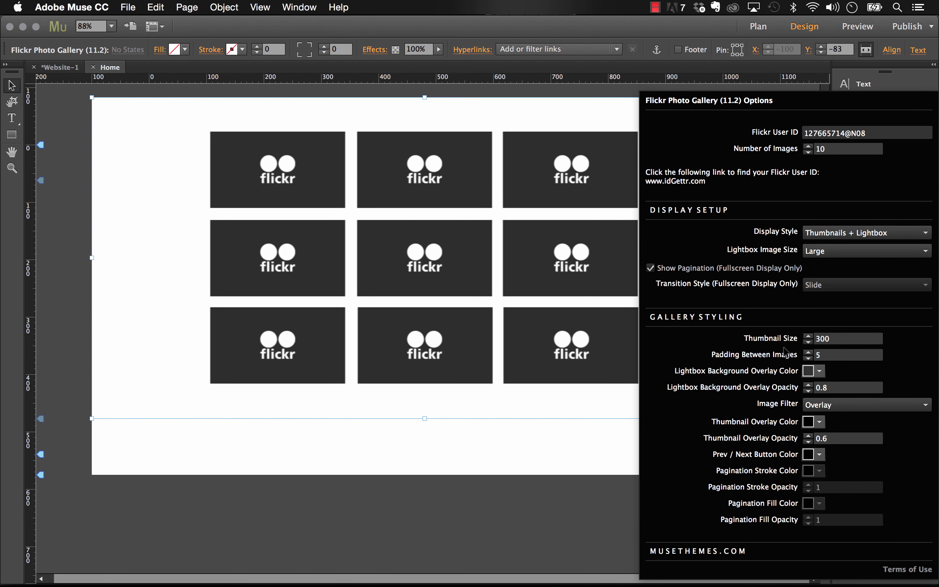
{"action": "left_click", "coordinate": [833, 387]}
{"action": "type", "text": "0.3"}
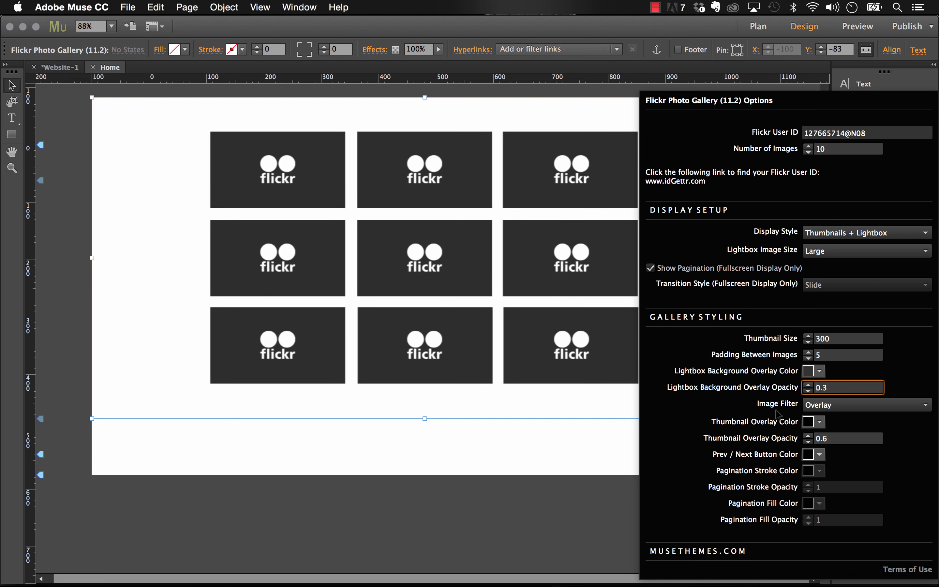
{"action": "left_click", "coordinate": [825, 407]}
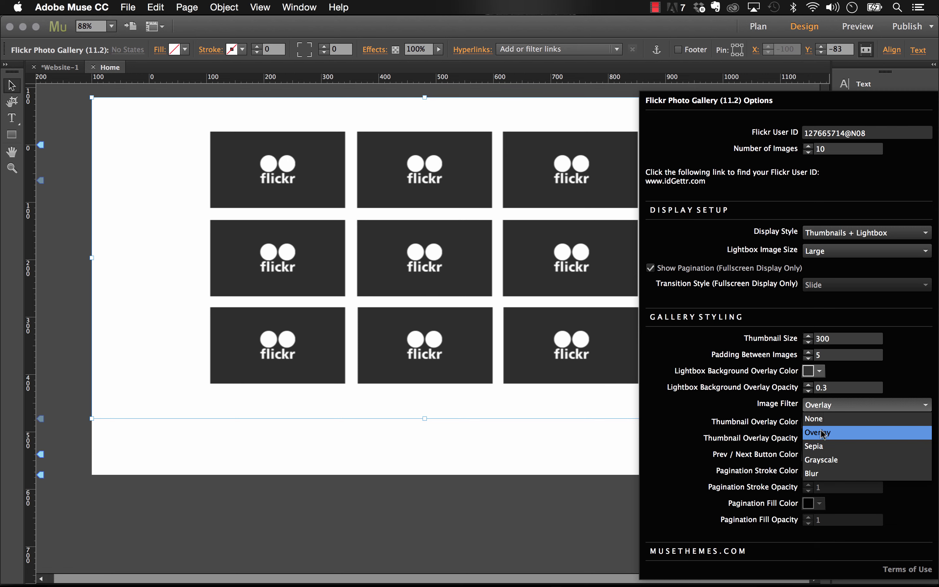
{"action": "left_click", "coordinate": [824, 433]}
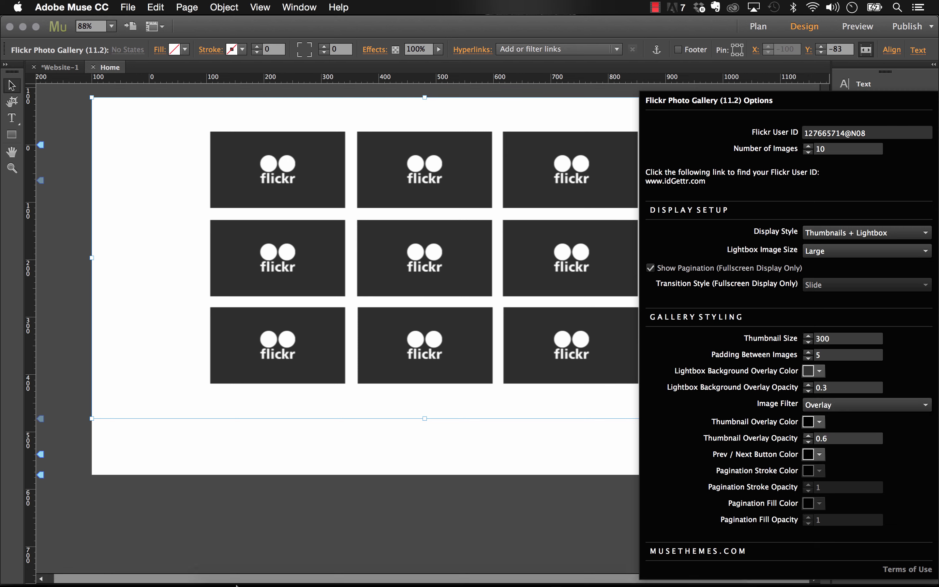
Step: Close the lightbox in Chrome to examine the thumbnails' overlay effect, then review the gallery's image filter options in Adobe Muse
{"action": "left_click", "coordinate": [248, 565]}
{"action": "left_click", "coordinate": [389, 139]}
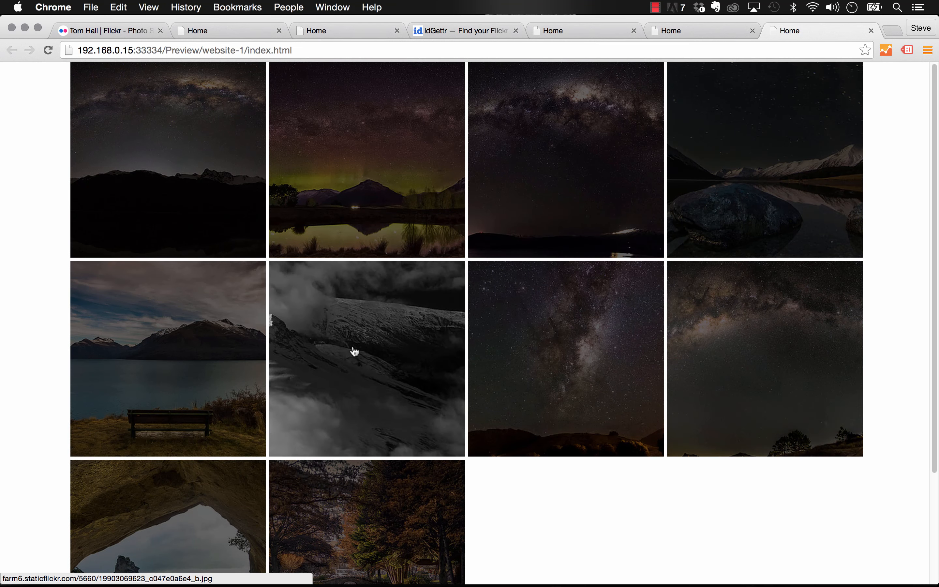
{"action": "left_click", "coordinate": [311, 566]}
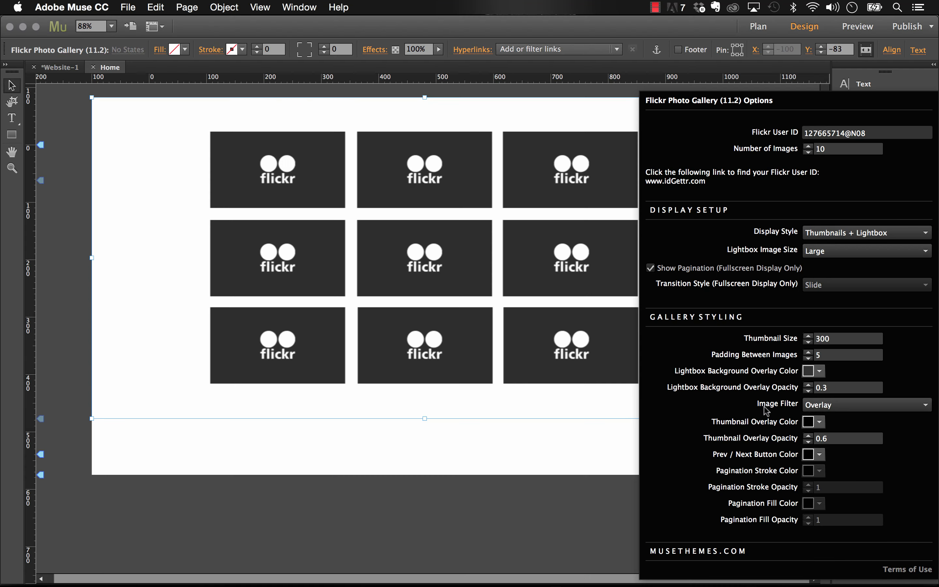
{"action": "left_click", "coordinate": [822, 406]}
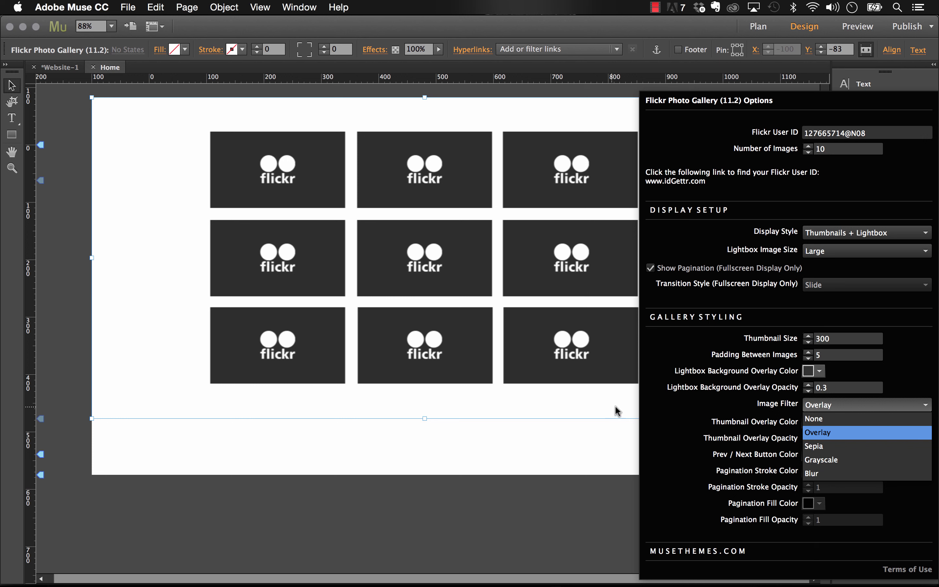
{"action": "left_click", "coordinate": [680, 421]}
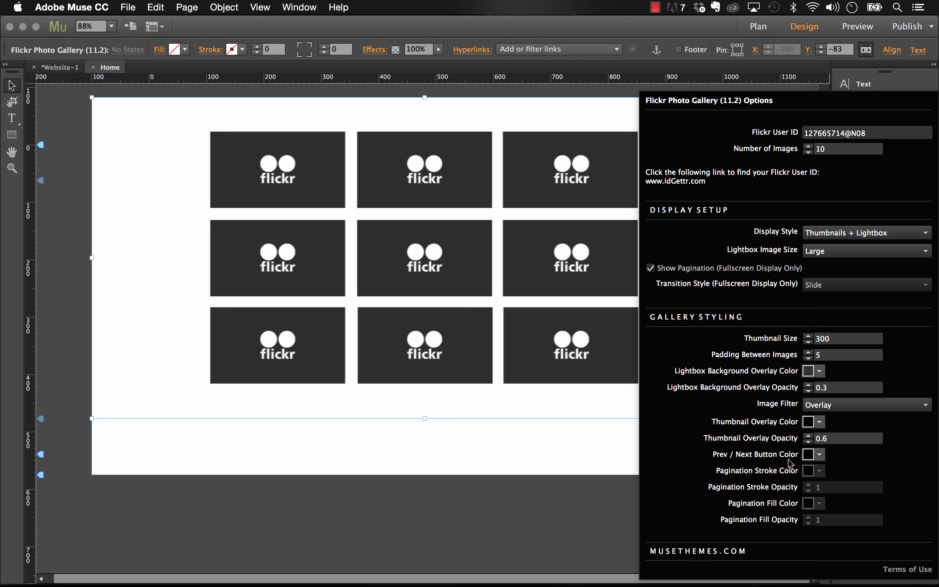
Step: Set the gallery's previous/next button color to white (FFFFFF) and its display style to Fullscreen Slider
{"action": "left_click", "coordinate": [818, 455]}
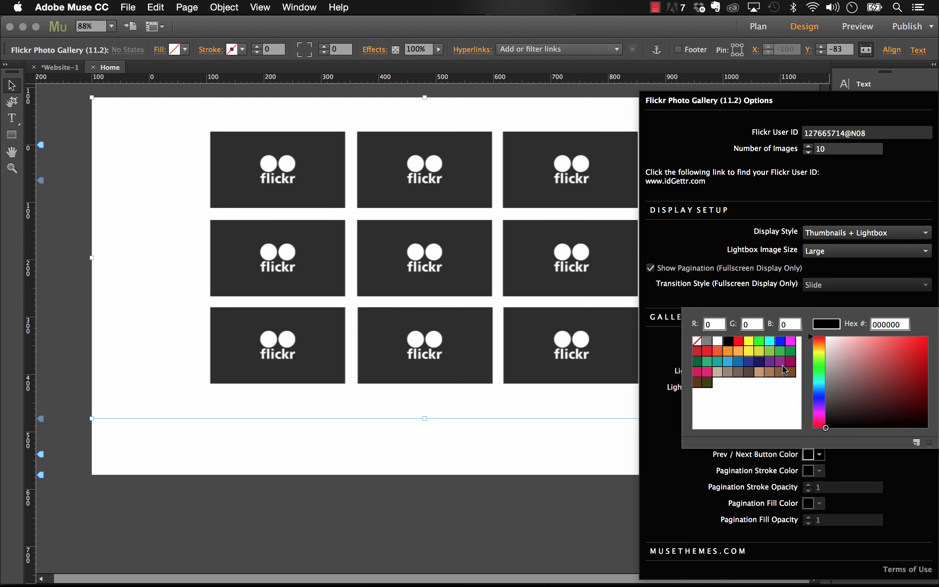
{"action": "left_click", "coordinate": [718, 342]}
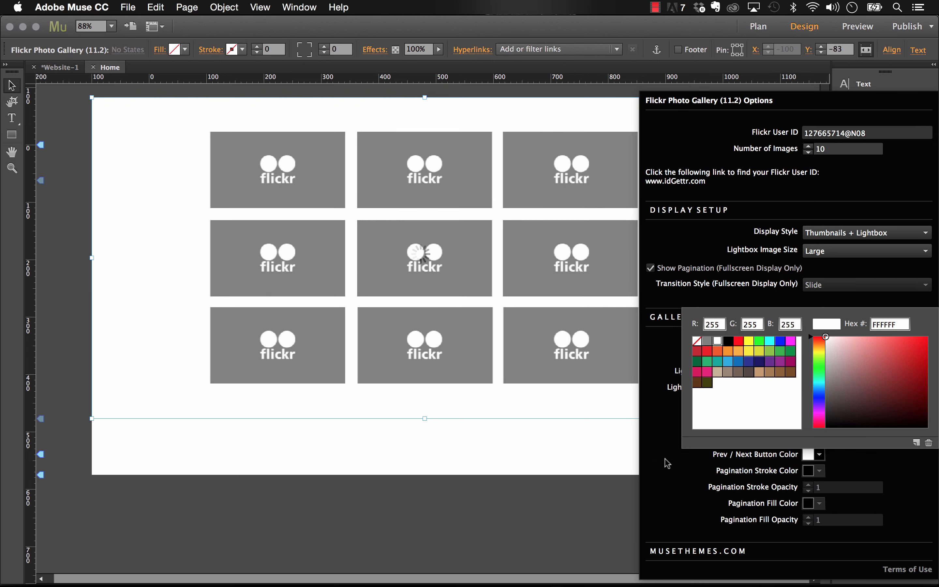
{"action": "left_click", "coordinate": [668, 463]}
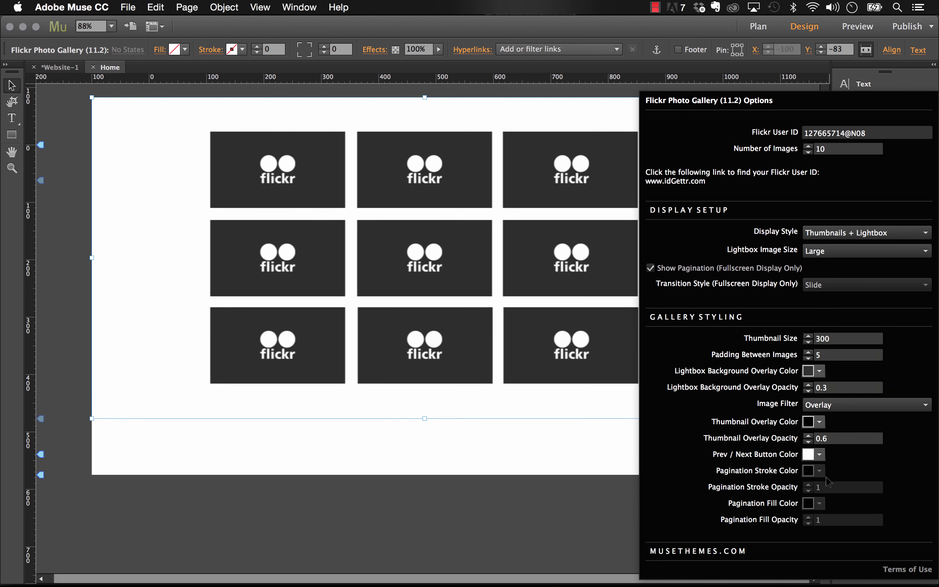
{"action": "left_click", "coordinate": [835, 232]}
{"action": "left_click", "coordinate": [829, 261]}
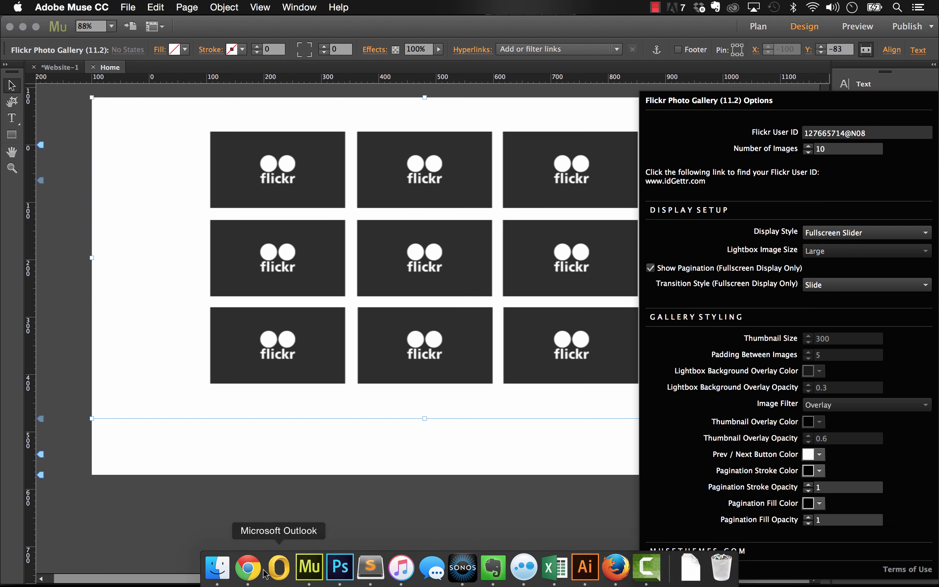
Step: Switch to Chrome to examine the fullscreen slider preview and its #Cars slide, then return to Adobe Muse with the gallery widget selected
{"action": "left_click", "coordinate": [248, 569]}
{"action": "left_click", "coordinate": [245, 32]}
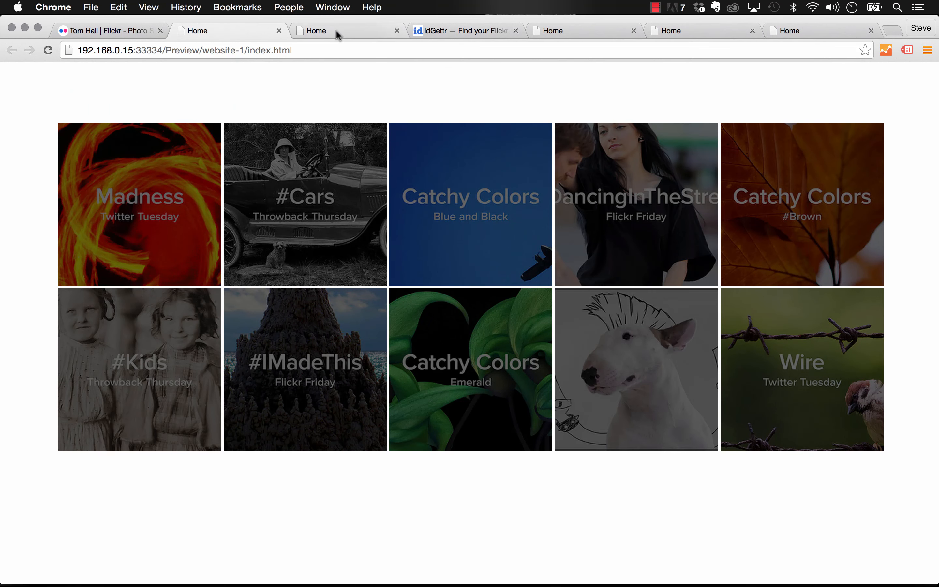
{"action": "left_click", "coordinate": [336, 31]}
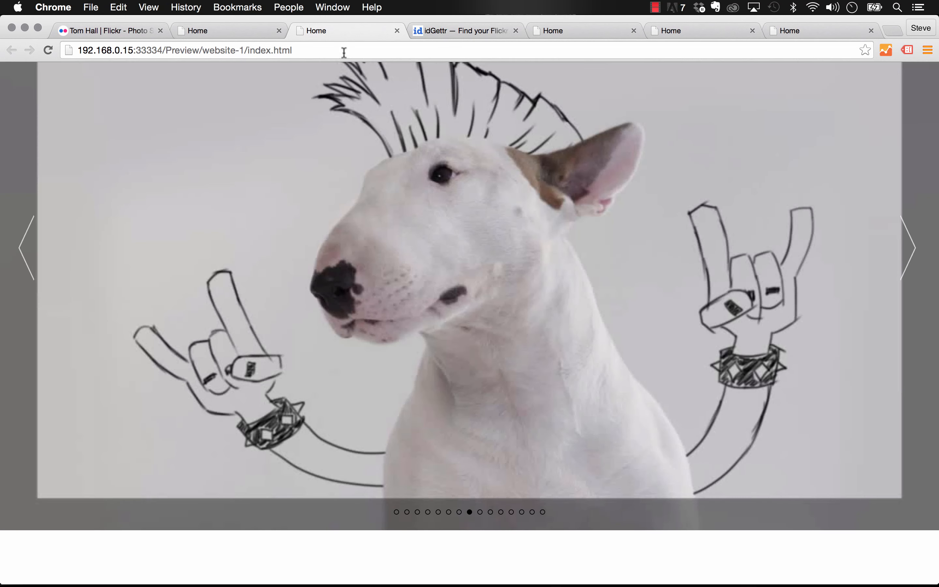
{"action": "left_click", "coordinate": [438, 512]}
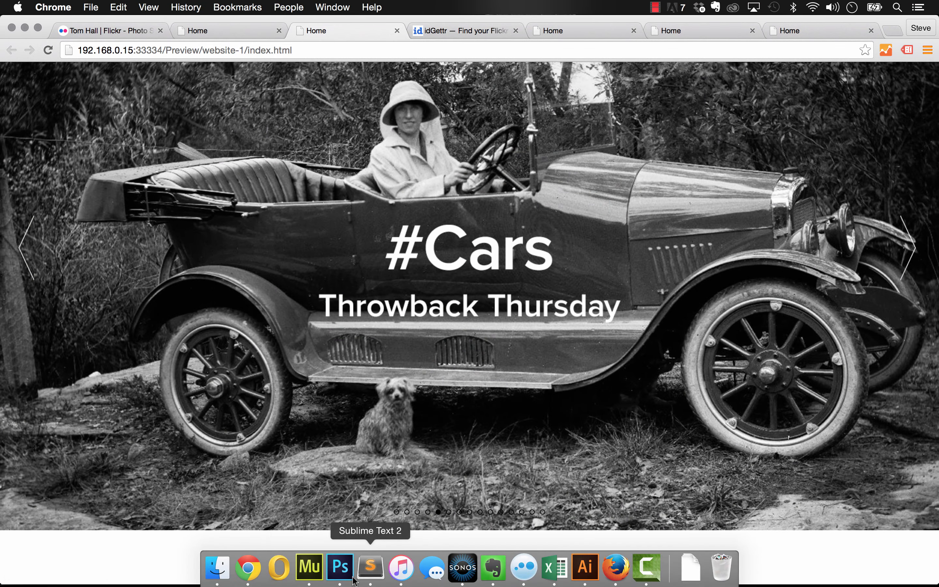
{"action": "left_click", "coordinate": [310, 567]}
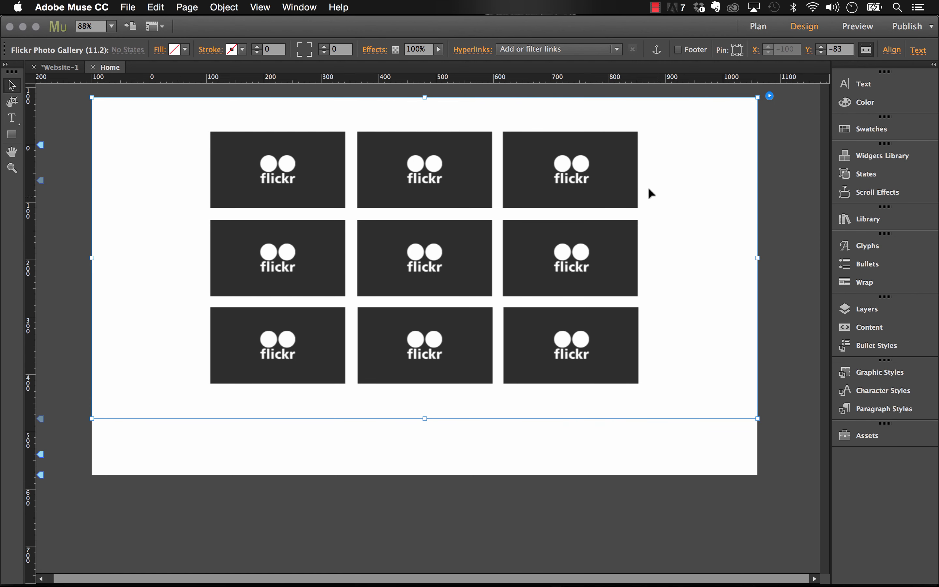
{"action": "left_click", "coordinate": [795, 119]}
{"action": "left_click", "coordinate": [745, 104]}
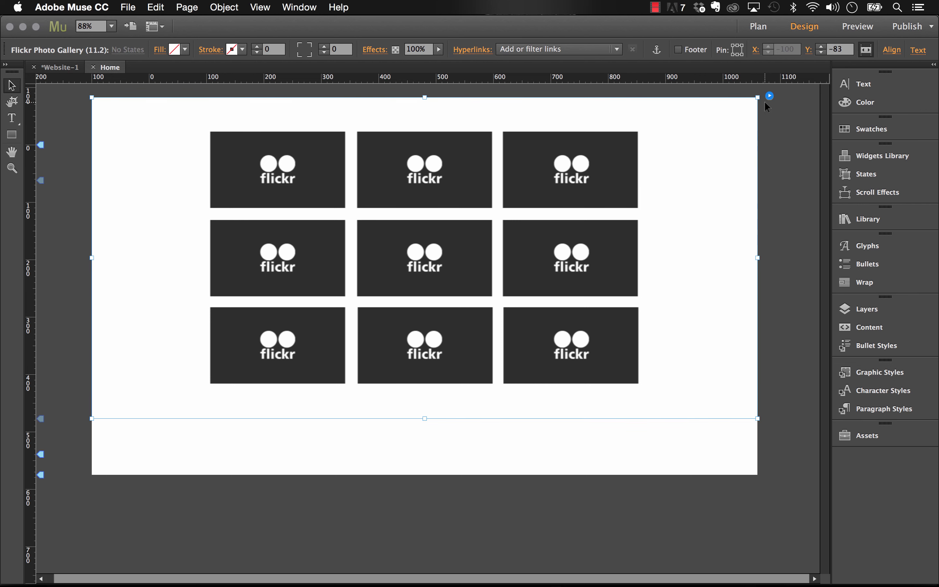